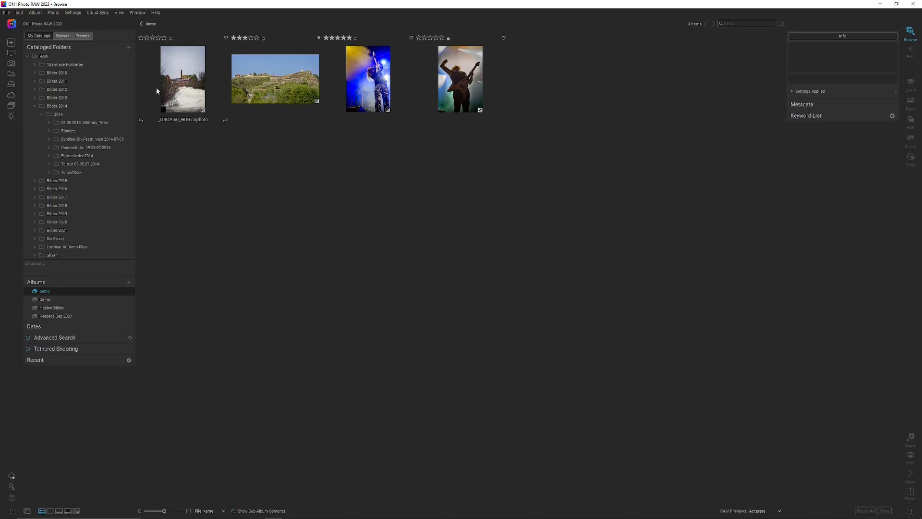
Open the factory and waterfall photo from the demo album for editing and bring up its Sky Swap AI settings
{"action": "left_click", "coordinate": [184, 96]}
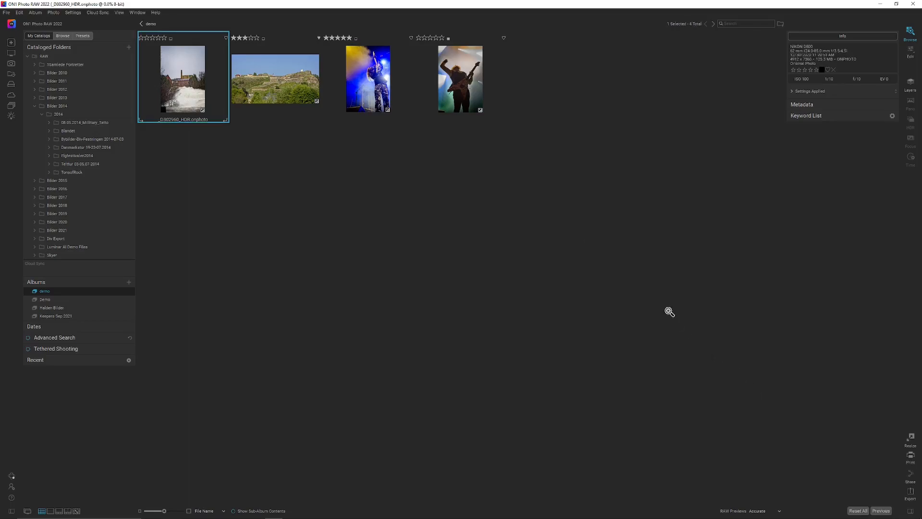
{"action": "double_click", "coordinate": [220, 108]}
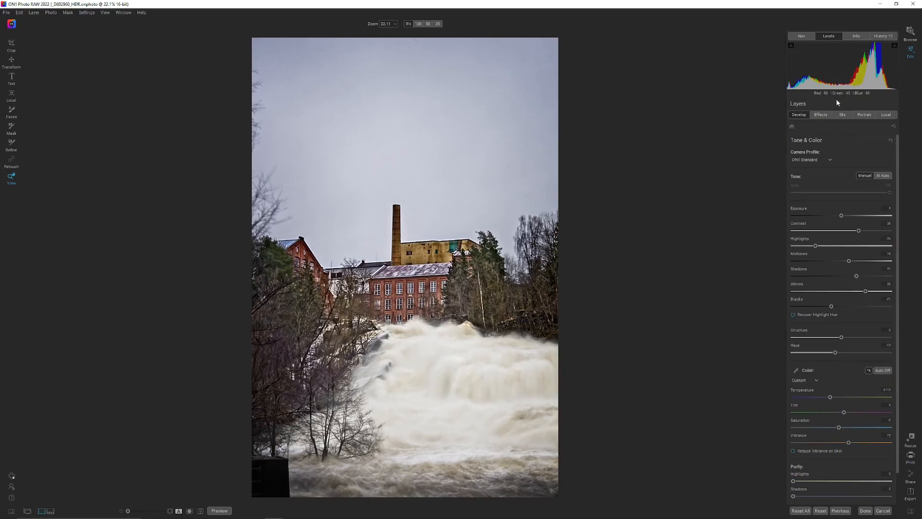
{"action": "left_click", "coordinate": [821, 114]}
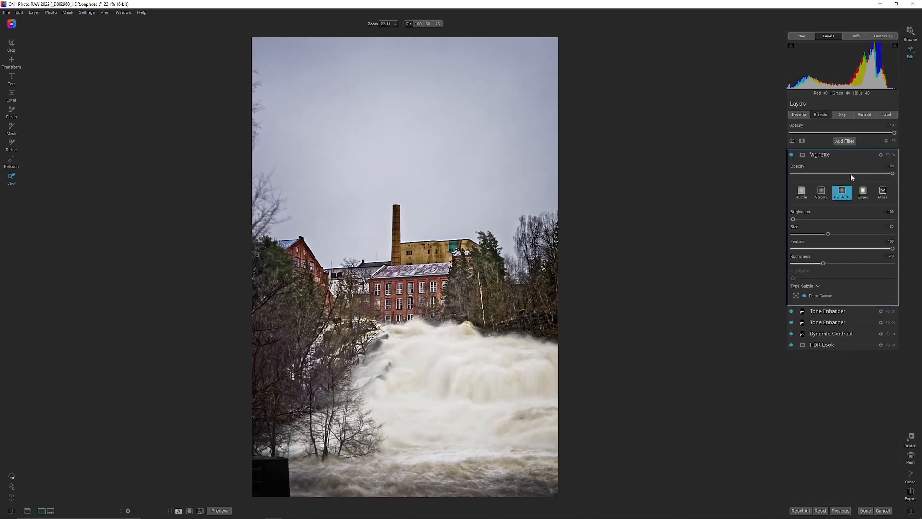
{"action": "left_click", "coordinate": [843, 115]}
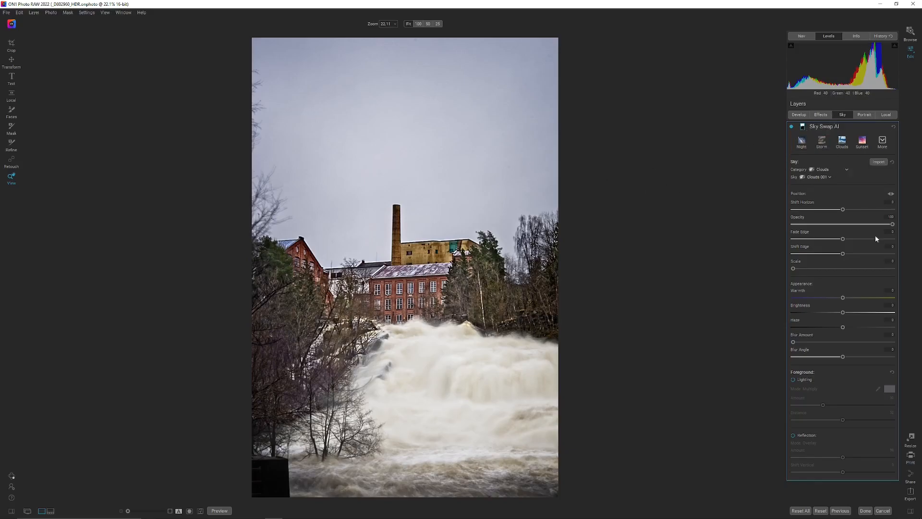
Display the Sky Swap AI mask and paint out the stray cloud patch over the waterfall using a brush size of 2000
{"action": "left_click", "coordinate": [802, 128]}
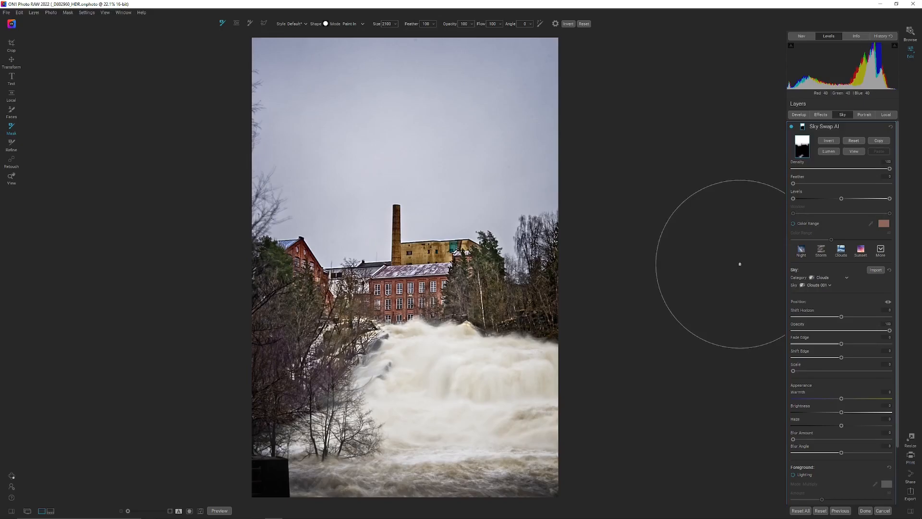
{"action": "left_click", "coordinate": [858, 151]}
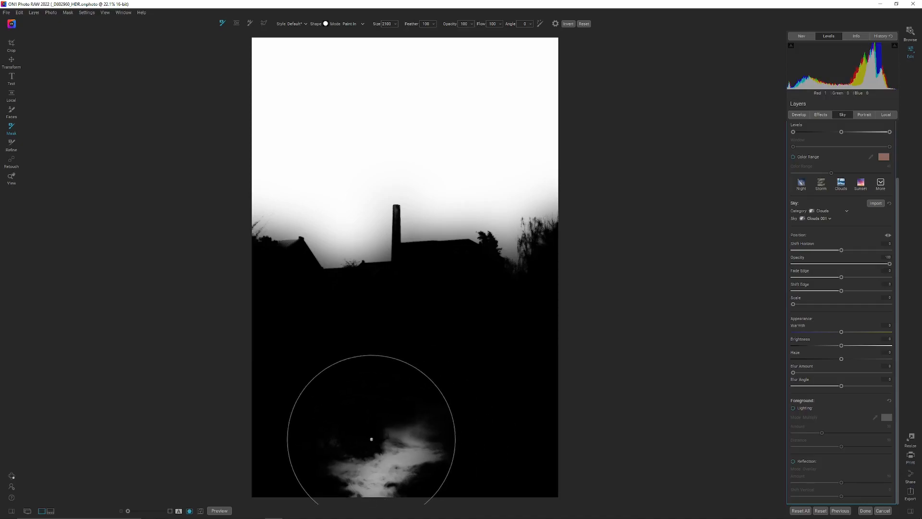
{"action": "key", "text": "bracketleft"}
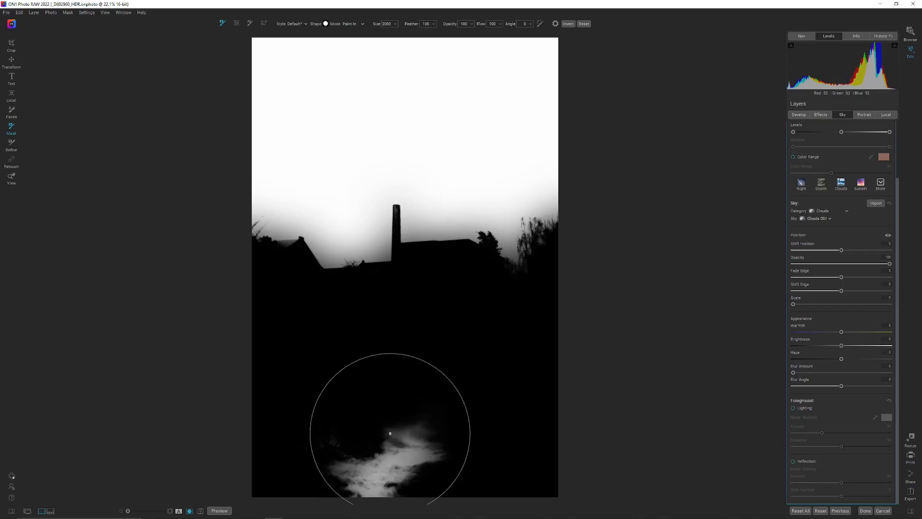
{"action": "key", "text": "x"}
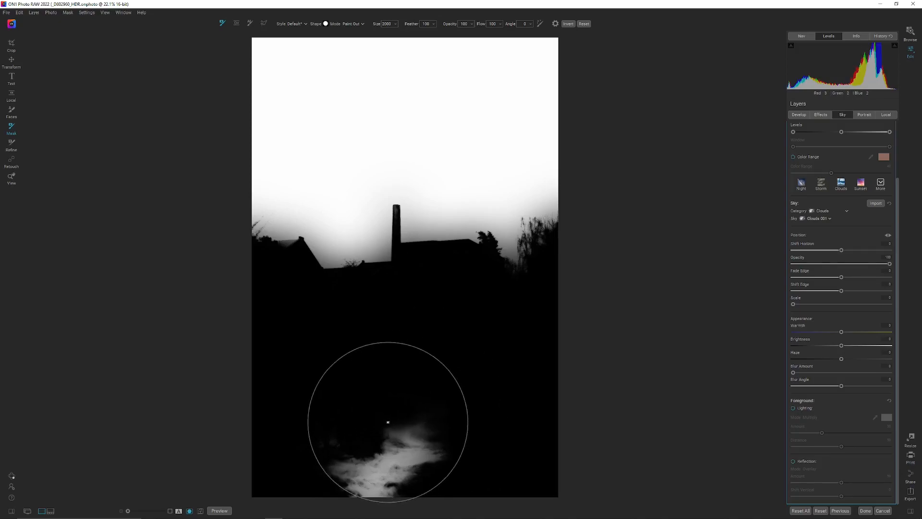
{"action": "mouse_move", "coordinate": [411, 422]}
{"action": "left_mouse_down"}
{"action": "mouse_move", "coordinate": [377, 481]}
{"action": "mouse_move", "coordinate": [382, 454]}
{"action": "mouse_move", "coordinate": [335, 452]}
{"action": "mouse_move", "coordinate": [315, 476]}
{"action": "mouse_move", "coordinate": [327, 489]}
{"action": "mouse_move", "coordinate": [369, 486]}
{"action": "mouse_move", "coordinate": [397, 464]}
{"action": "mouse_move", "coordinate": [457, 467]}
{"action": "mouse_move", "coordinate": [463, 433]}
{"action": "mouse_move", "coordinate": [524, 366]}
{"action": "left_mouse_up"}
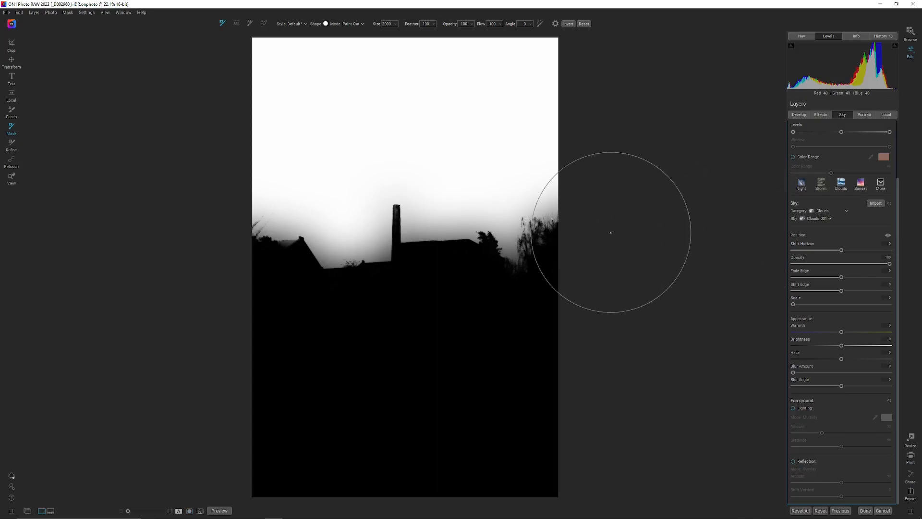
{"action": "key", "text": "m"}
Replace the sky with Clouds 034, raise its brightness, and compare the photo with Sky Swap AI off and on
{"action": "left_click_drag", "start_coordinate": [901, 209], "coordinate": [893, 146]}
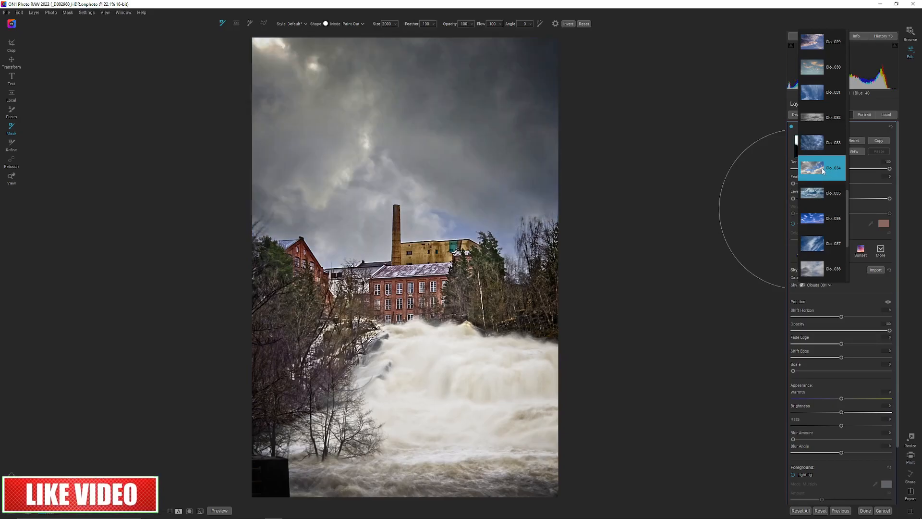
{"action": "left_click", "coordinate": [823, 171]}
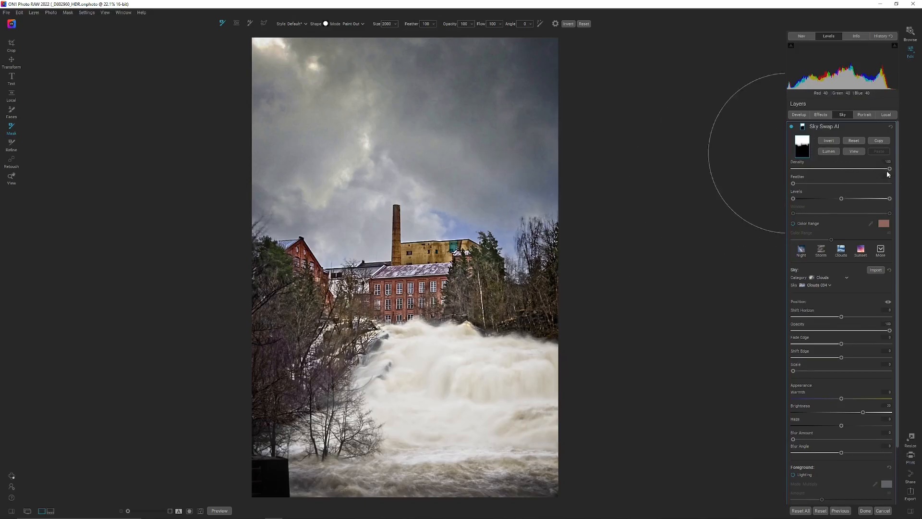
{"action": "left_click_drag", "start_coordinate": [887, 171], "coordinate": [908, 167]}
{"action": "left_click", "coordinate": [791, 126]}
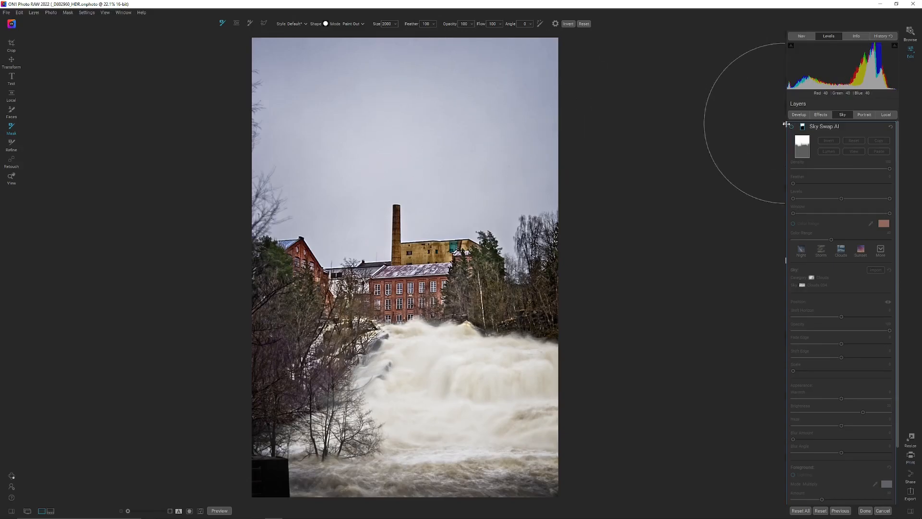
{"action": "left_click", "coordinate": [792, 127]}
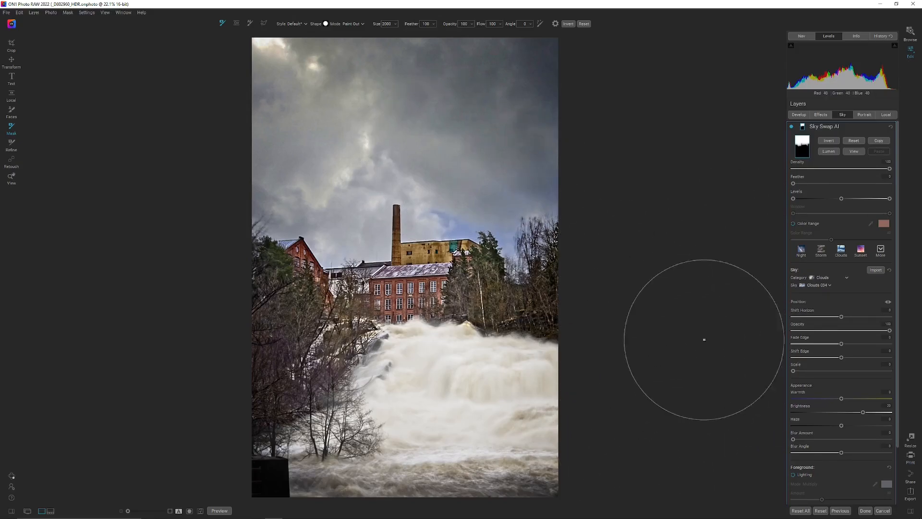
Set the replacement sky's scale to about 23 and its horizon shift to about -19, and brighten it further
{"action": "scroll", "coordinate": [859, 474], "scroll_direction": "down", "scroll_amount": 3}
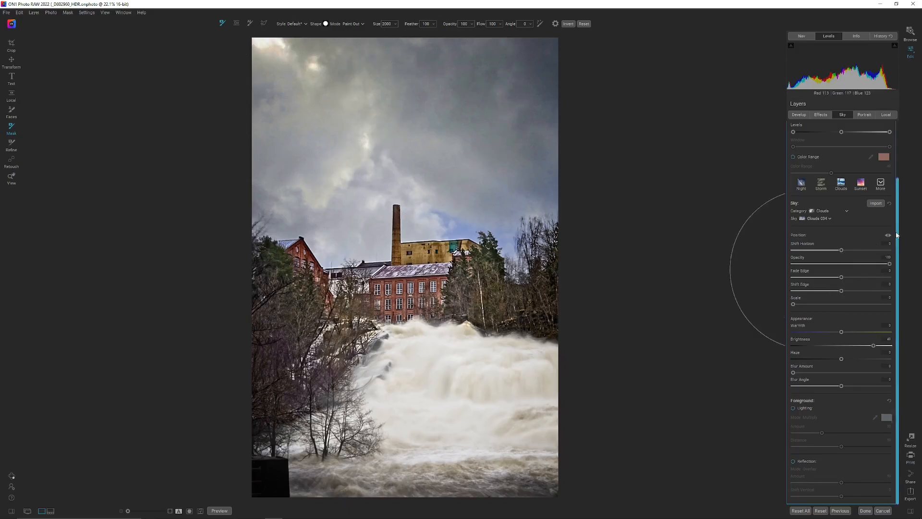
{"action": "left_click_drag", "start_coordinate": [841, 250], "coordinate": [847, 252]}
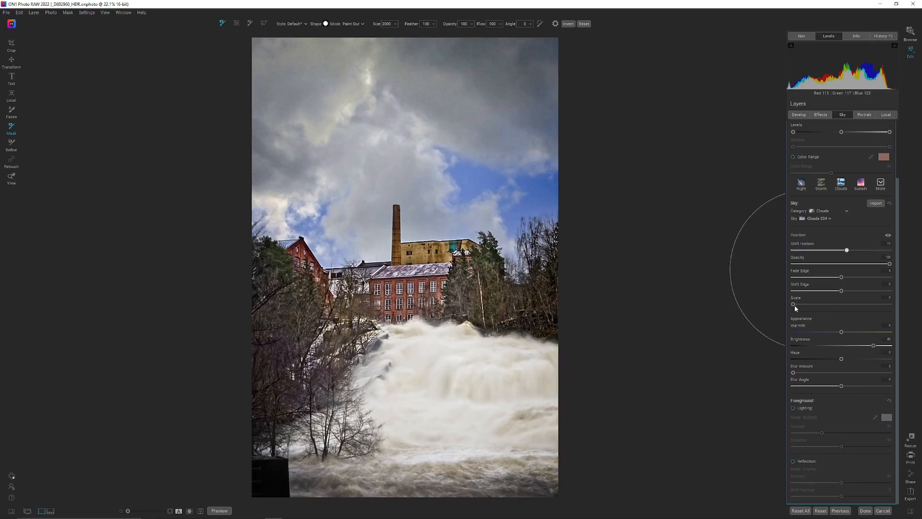
{"action": "left_click_drag", "start_coordinate": [793, 306], "coordinate": [816, 307]}
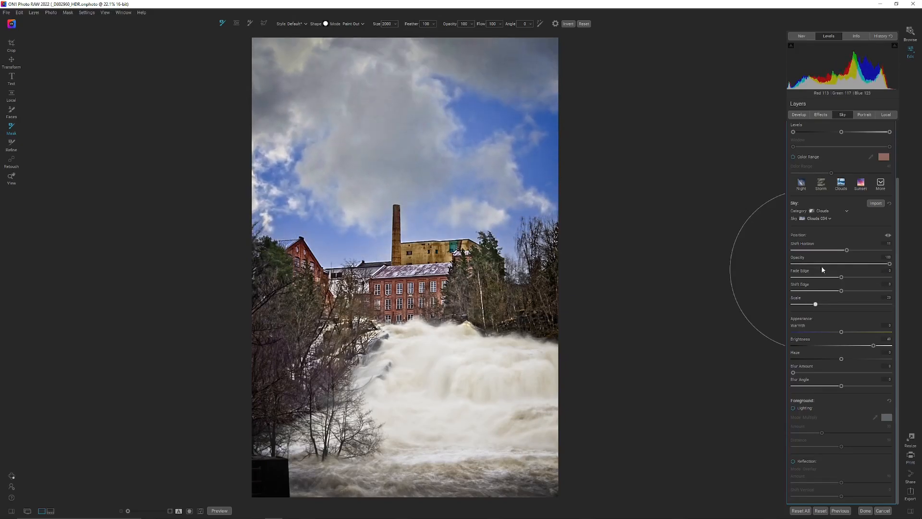
{"action": "left_click_drag", "start_coordinate": [847, 252], "coordinate": [833, 255]}
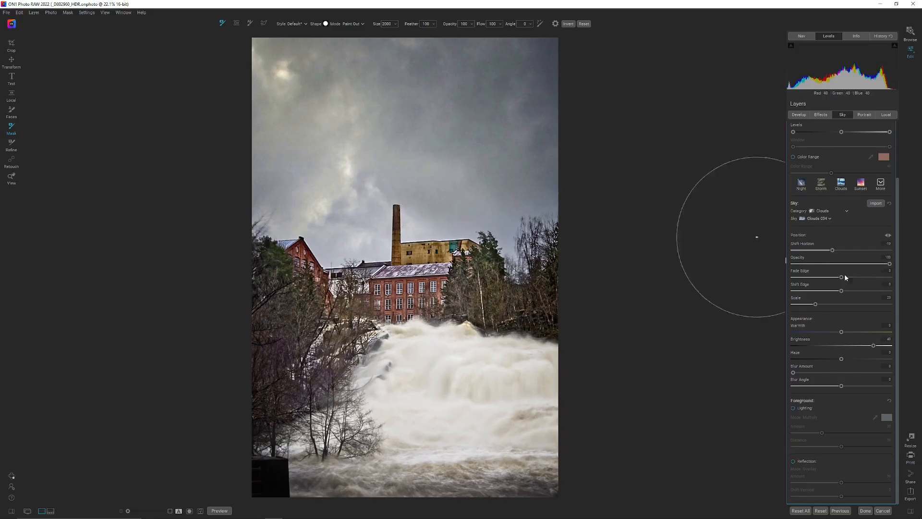
{"action": "left_click", "coordinate": [881, 345]}
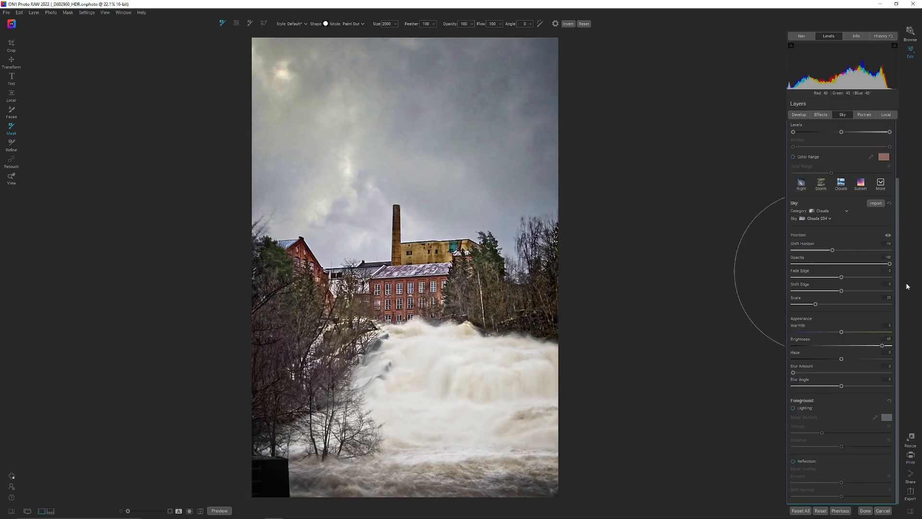
Preview other sky categories, stay with Clouds, and try the Clouds 010 sky
{"action": "scroll", "coordinate": [900, 261], "scroll_direction": "up", "scroll_amount": 5}
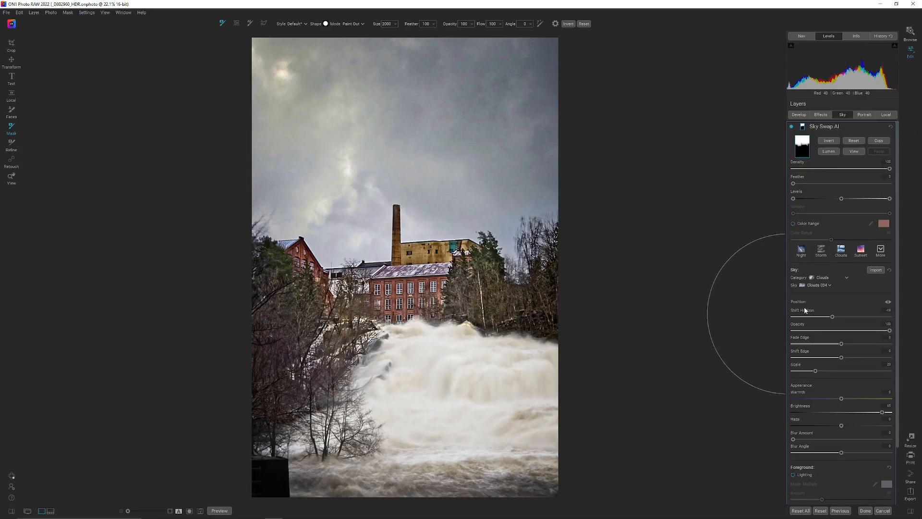
{"action": "left_click", "coordinate": [827, 278]}
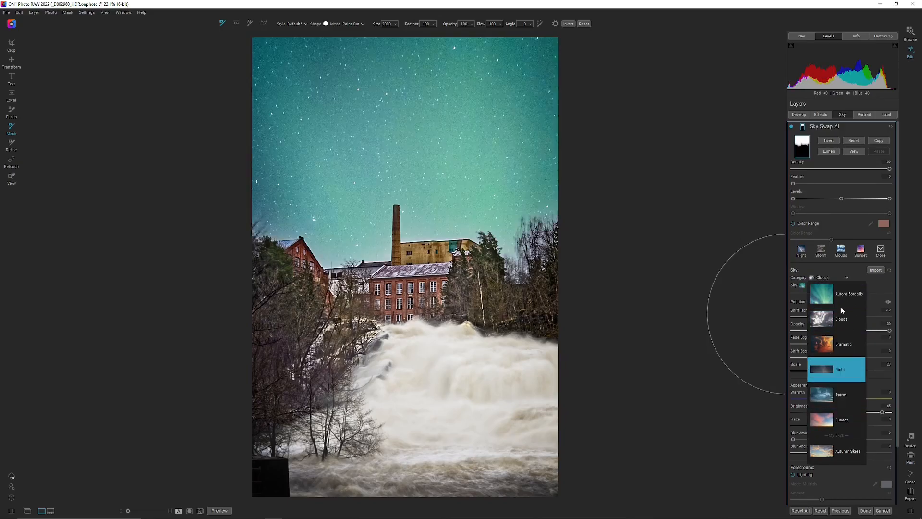
{"action": "left_click", "coordinate": [848, 276]}
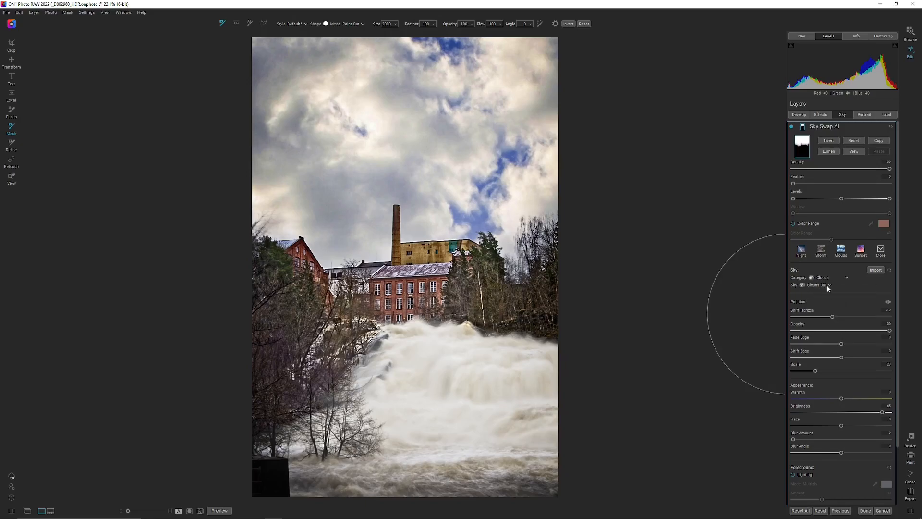
{"action": "left_click", "coordinate": [824, 287]}
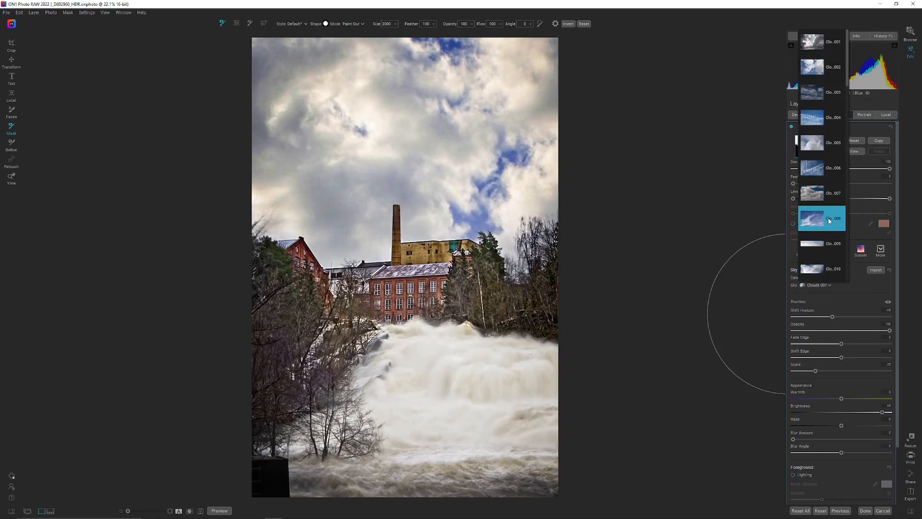
{"action": "left_click", "coordinate": [819, 272]}
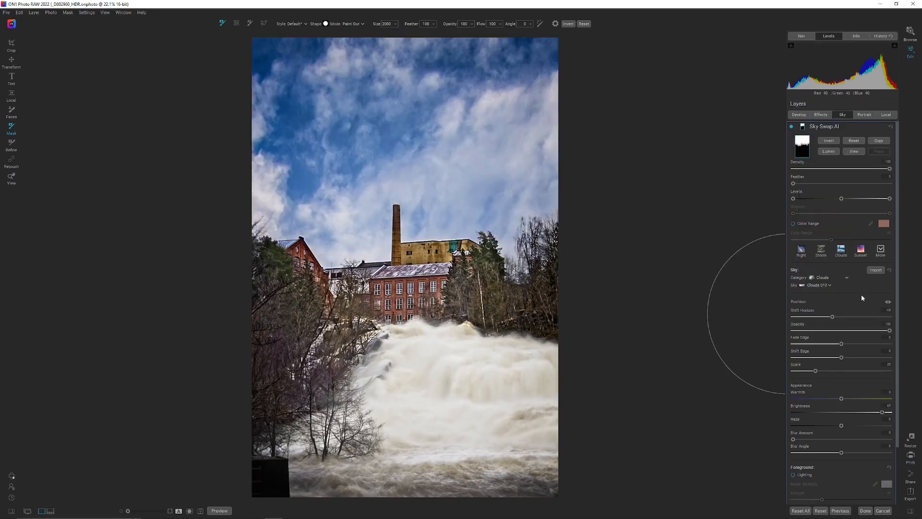
Try the Clouds 020 sky and bring its brightness down to 0
{"action": "left_click", "coordinate": [822, 284]}
{"action": "scroll", "coordinate": [826, 229], "scroll_direction": "down", "scroll_amount": 1}
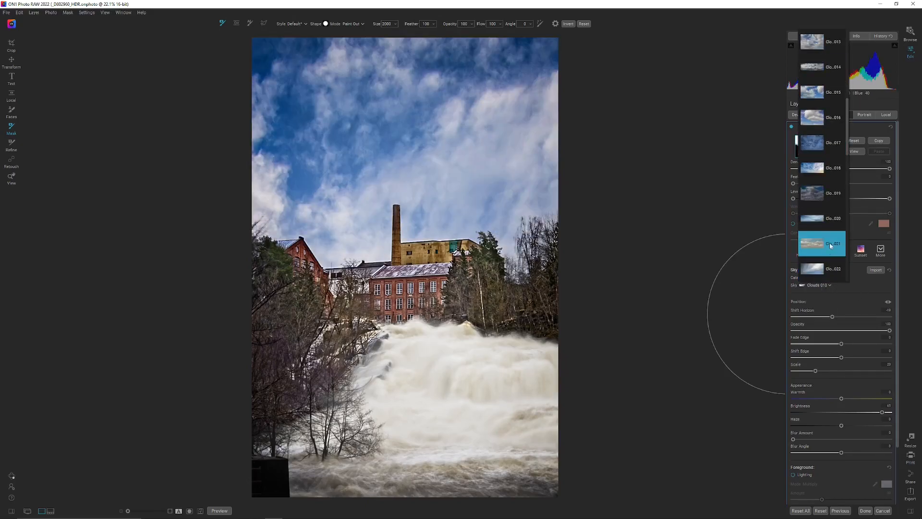
{"action": "left_click", "coordinate": [827, 222]}
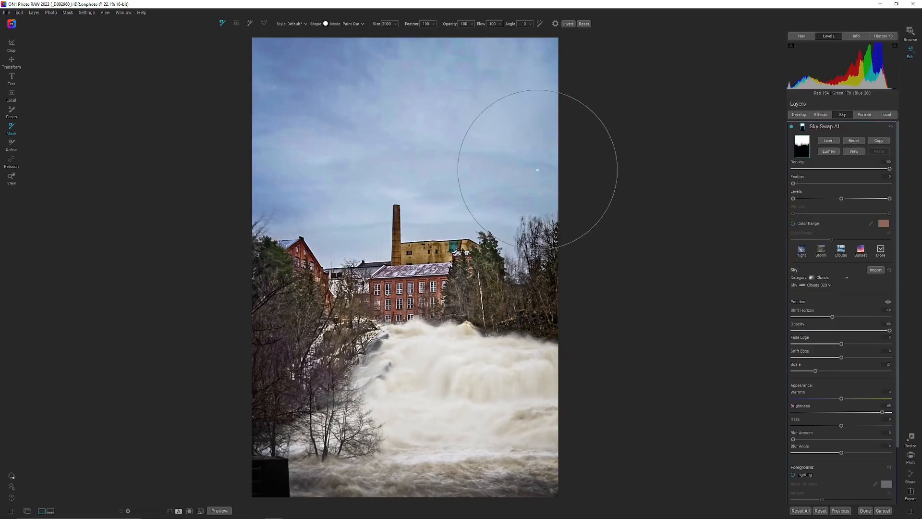
{"action": "left_click", "coordinate": [850, 413]}
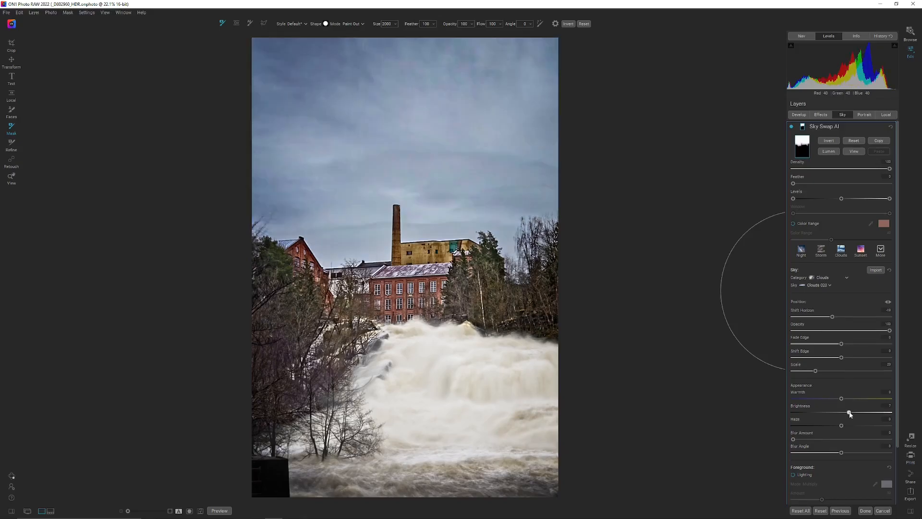
{"action": "left_click_drag", "start_coordinate": [852, 414], "coordinate": [842, 416]}
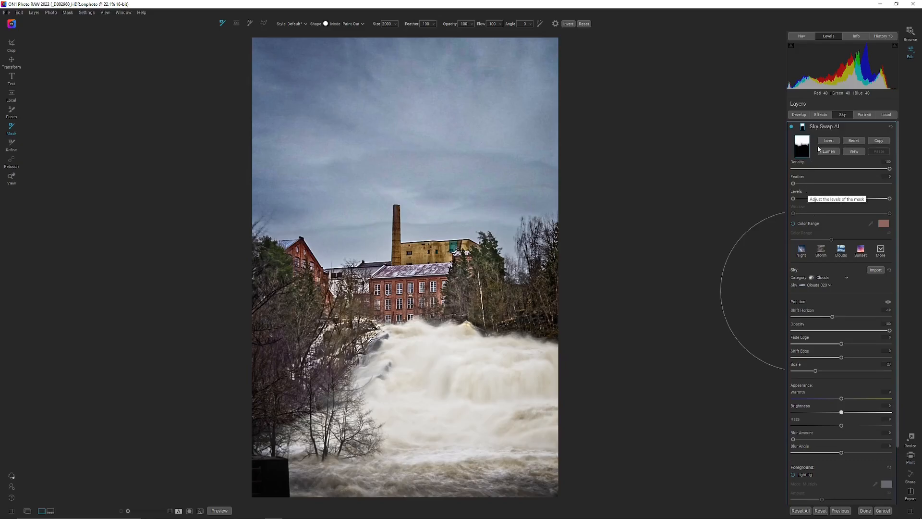
Apply the Clouds 022 sky, raise its brightness moderately, and check the image for highlight clipping
{"action": "left_click", "coordinate": [821, 286]}
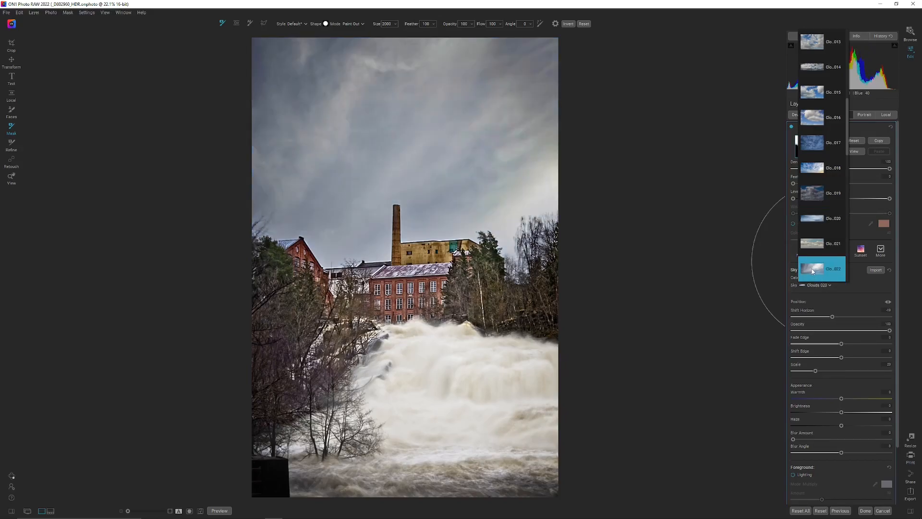
{"action": "left_click", "coordinate": [813, 272]}
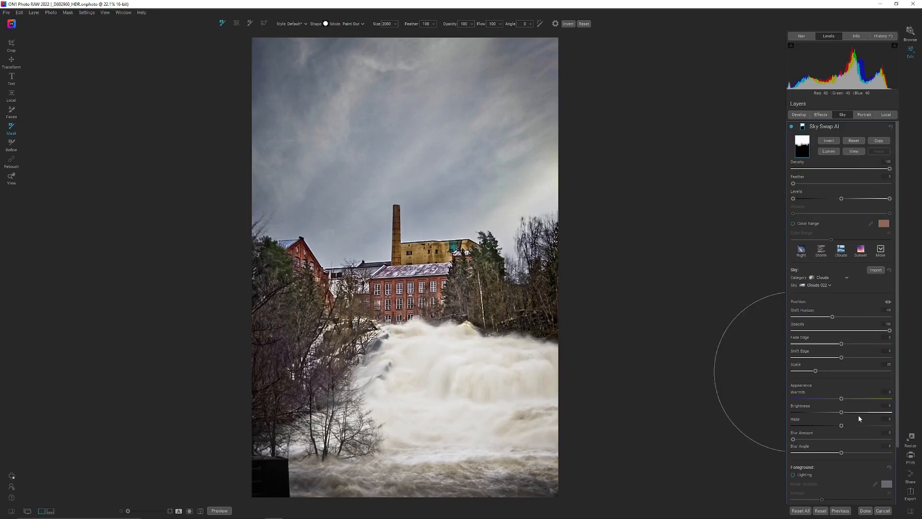
{"action": "left_click_drag", "start_coordinate": [858, 414], "coordinate": [863, 415]}
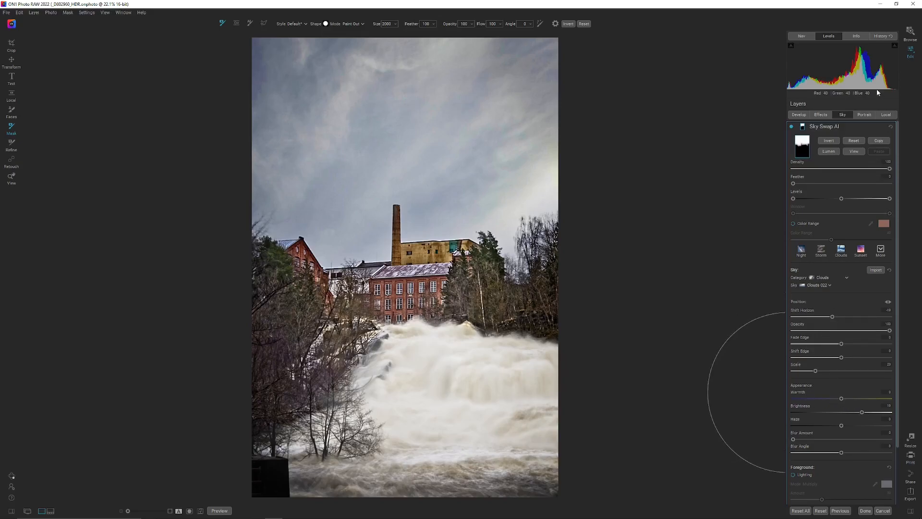
{"action": "left_click", "coordinate": [895, 46]}
Enable foreground lighting in Multiply mode, test different lighting distances, and reset the distance to its default
{"action": "left_click", "coordinate": [793, 473]}
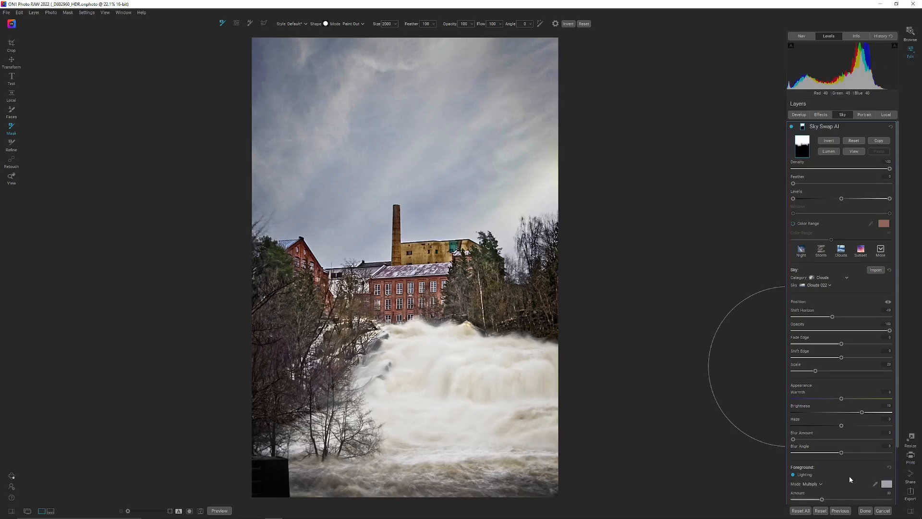
{"action": "scroll", "coordinate": [848, 468], "scroll_direction": "down", "scroll_amount": 2}
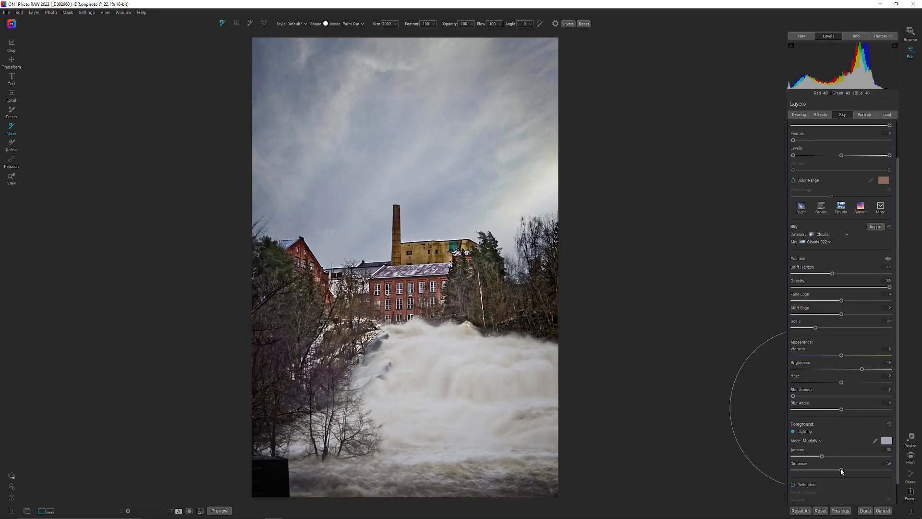
{"action": "left_click_drag", "start_coordinate": [841, 471], "coordinate": [859, 473]}
{"action": "left_click_drag", "start_coordinate": [854, 471], "coordinate": [863, 472]}
{"action": "left_click", "coordinate": [809, 469]}
{"action": "left_click_drag", "start_coordinate": [776, 464], "coordinate": [775, 463]}
{"action": "double_click", "coordinate": [799, 464]}
Cool the replacement sky by lowering its warmth
{"action": "scroll", "coordinate": [825, 480], "scroll_direction": "down", "scroll_amount": 1}
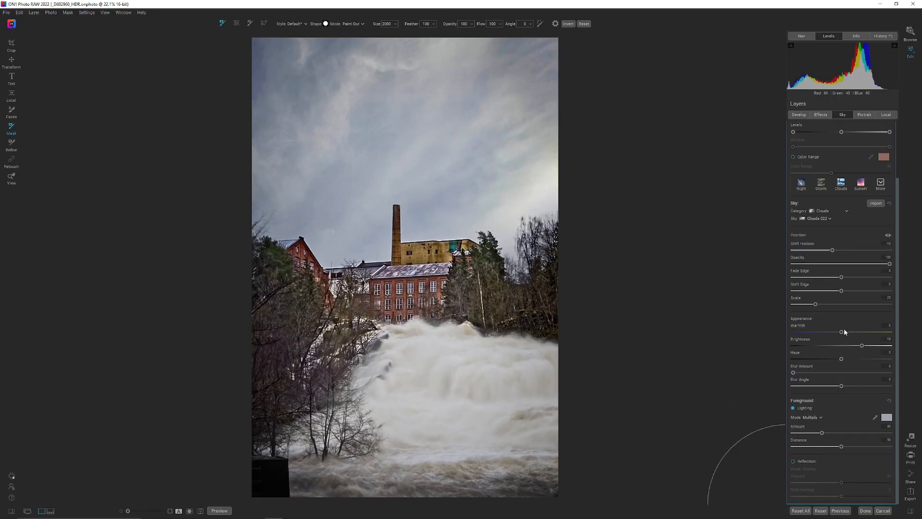
{"action": "left_click_drag", "start_coordinate": [841, 332], "coordinate": [824, 333]}
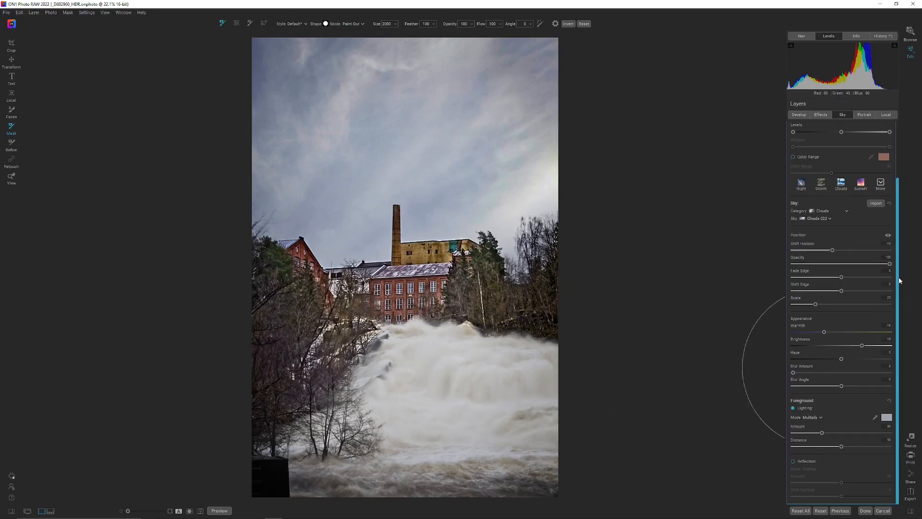
{"action": "scroll", "coordinate": [900, 281], "scroll_direction": "up", "scroll_amount": 3}
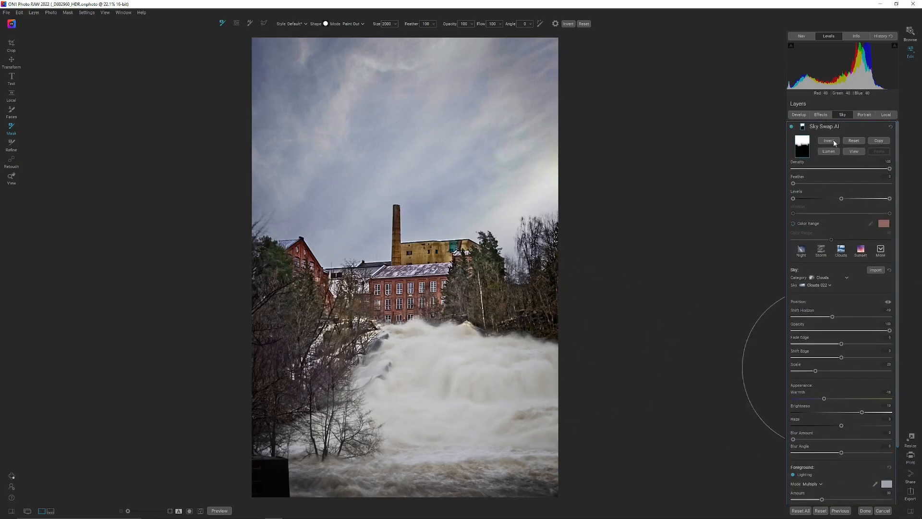
Add a Noise Reduction effect above the Tone Enhancer filters and apply its Blue Sky style
{"action": "left_click", "coordinate": [822, 115]}
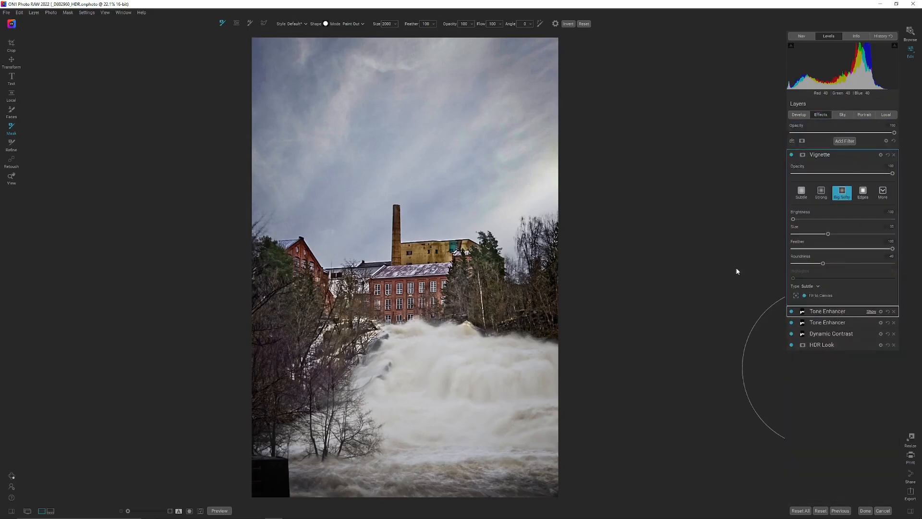
{"action": "left_click", "coordinate": [827, 311]}
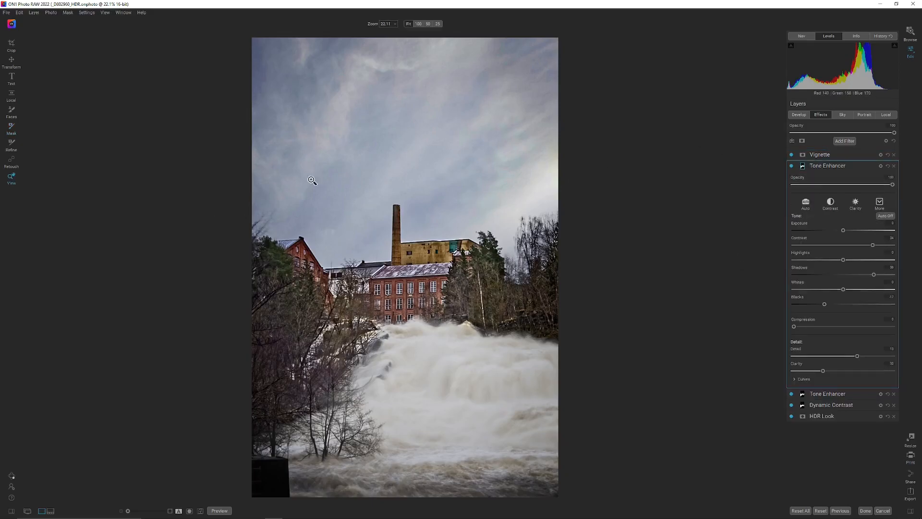
{"action": "left_click", "coordinate": [836, 142]}
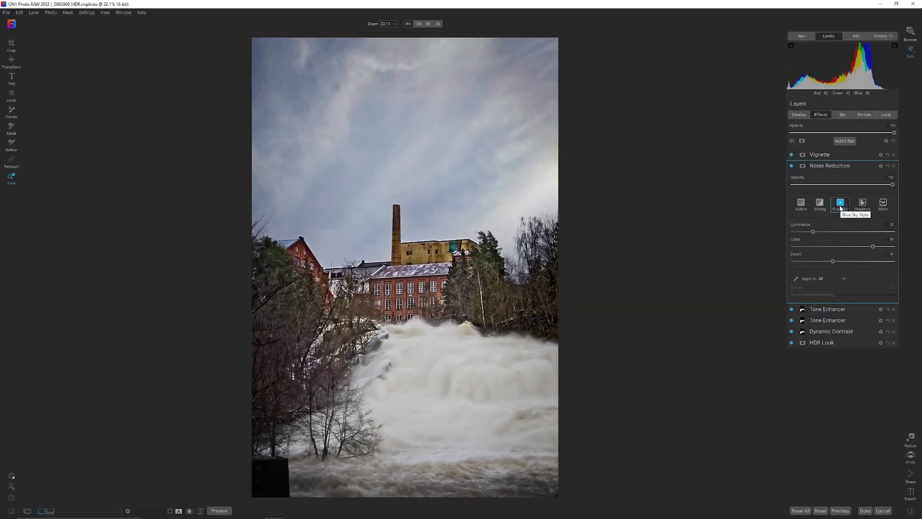
Limit the noise reduction to the sky with a Linear Bottom gradient mask tilted along the skyline, and choose the Strong style
{"action": "left_click", "coordinate": [803, 166]}
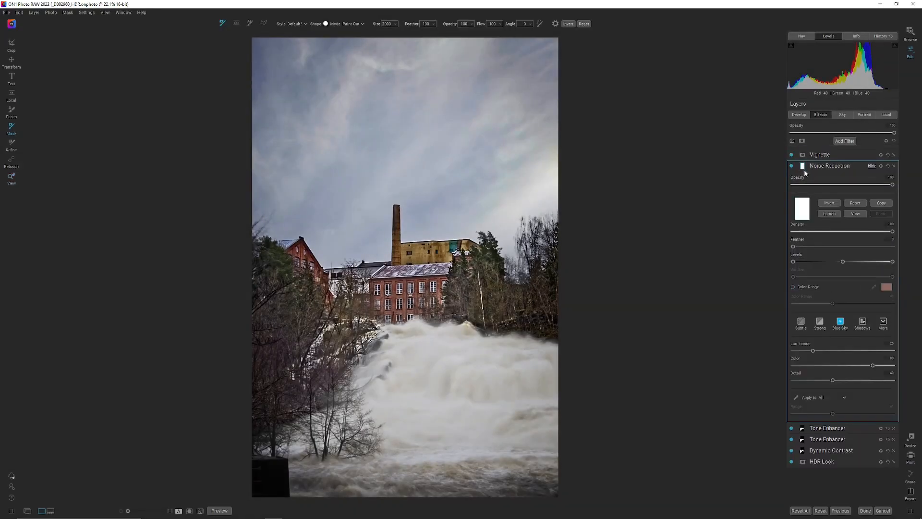
{"action": "left_click", "coordinate": [237, 23]}
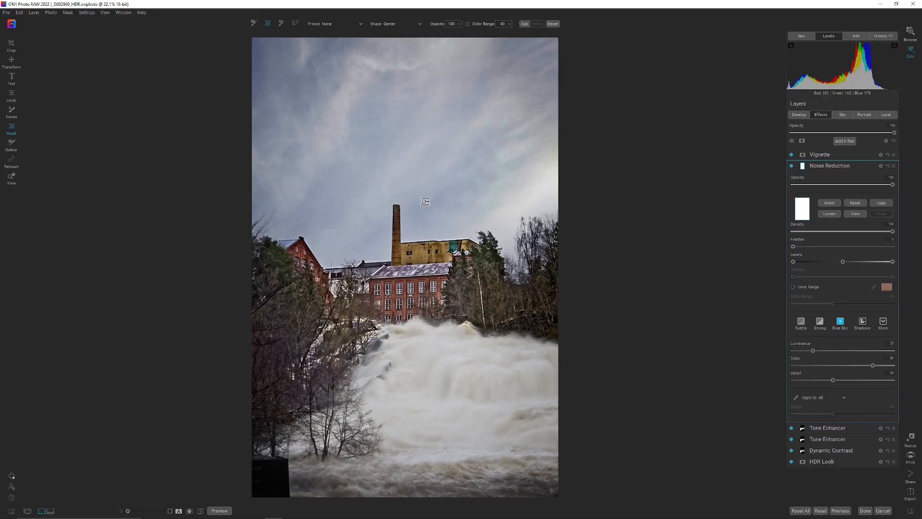
{"action": "left_click", "coordinate": [343, 24]}
{"action": "left_click", "coordinate": [350, 58]}
{"action": "left_click", "coordinate": [415, 210]}
{"action": "left_click_drag", "start_coordinate": [412, 204], "coordinate": [412, 196]}
{"action": "left_click_drag", "start_coordinate": [386, 203], "coordinate": [383, 206]}
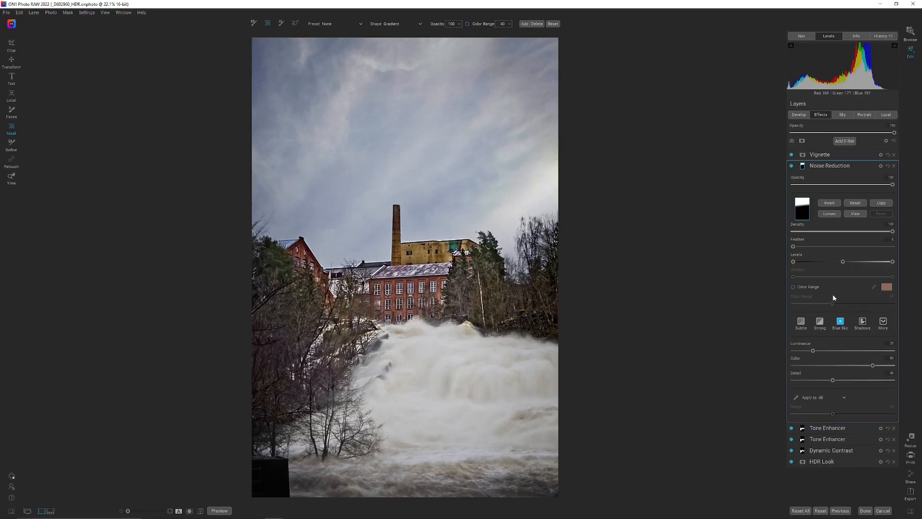
{"action": "left_click", "coordinate": [816, 325]}
Compare the original and edited factory photo in a split before/after view, sweeping the divider across the whole image
{"action": "left_click", "coordinate": [803, 115]}
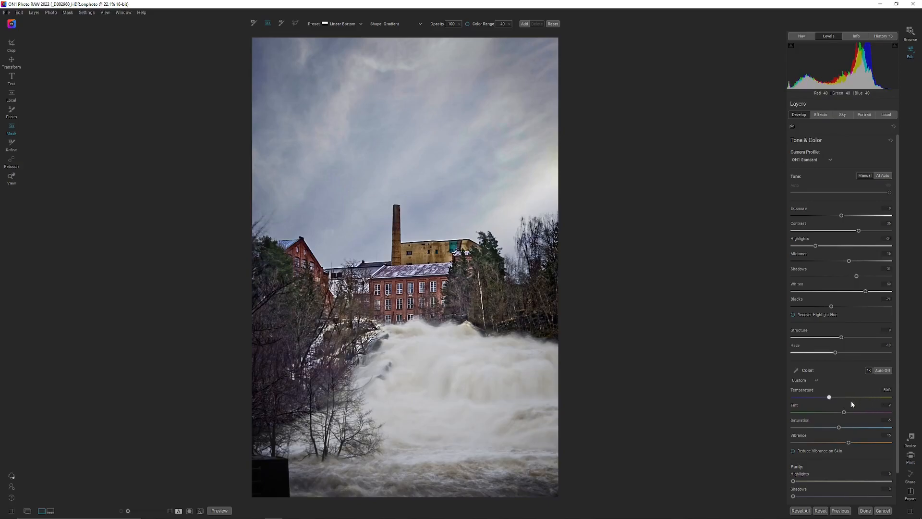
{"action": "key", "text": "k"}
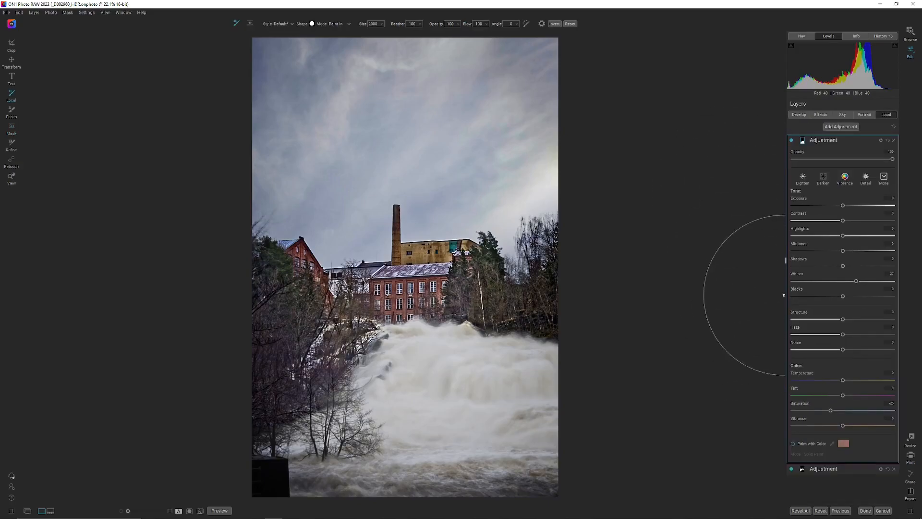
{"action": "left_click", "coordinate": [178, 511]}
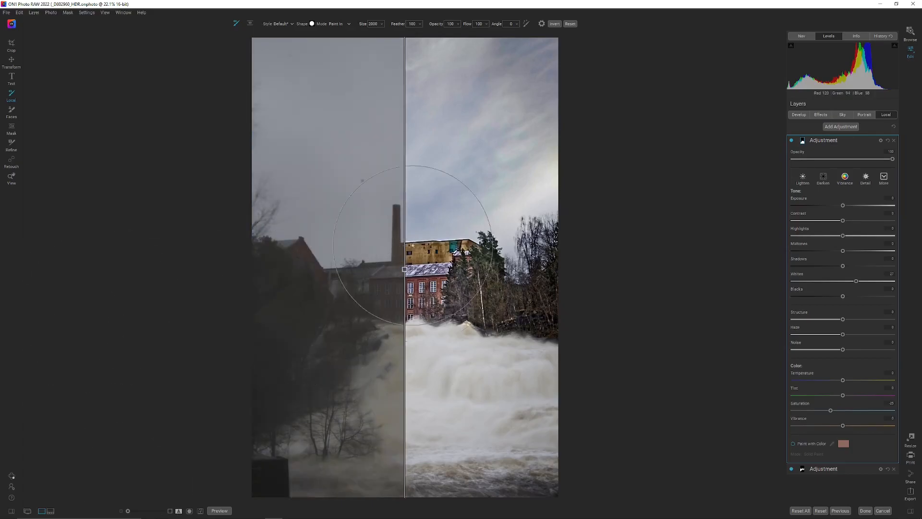
{"action": "left_click_drag", "start_coordinate": [404, 270], "coordinate": [637, 265]}
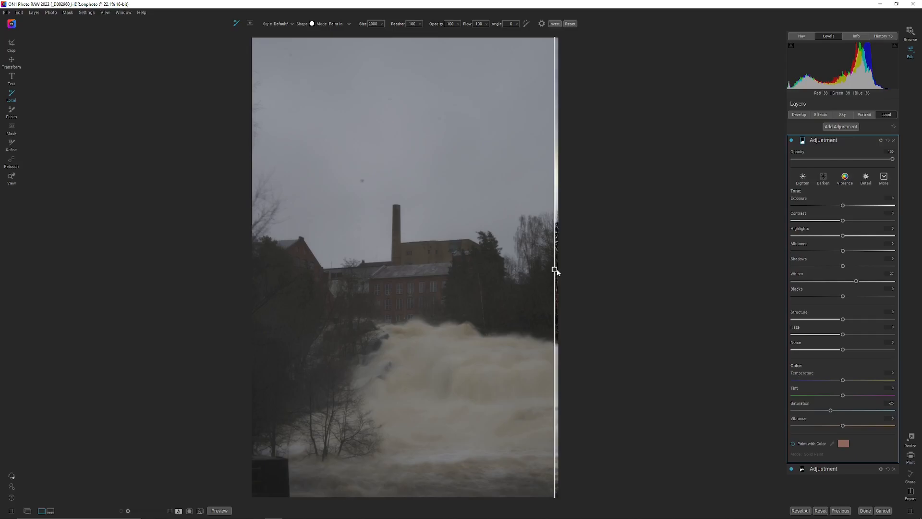
{"action": "left_click_drag", "start_coordinate": [554, 270], "coordinate": [413, 305]}
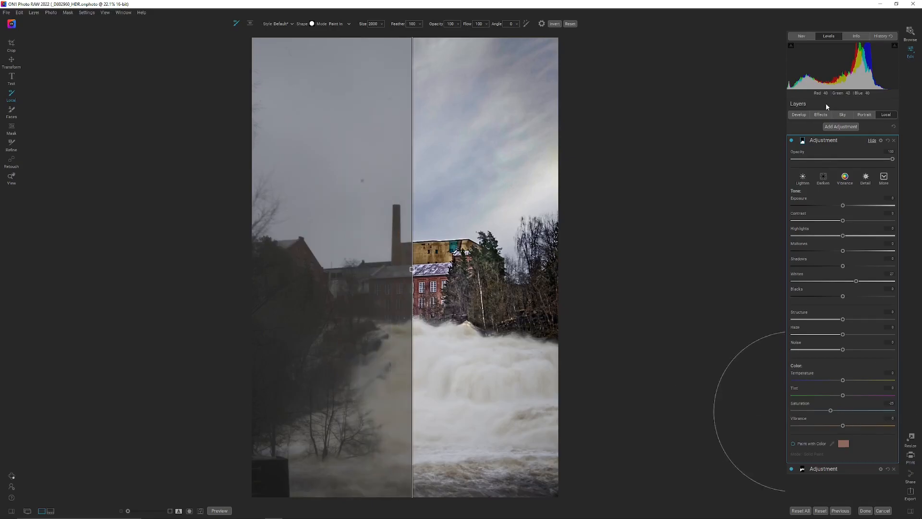
{"action": "left_click", "coordinate": [803, 116]}
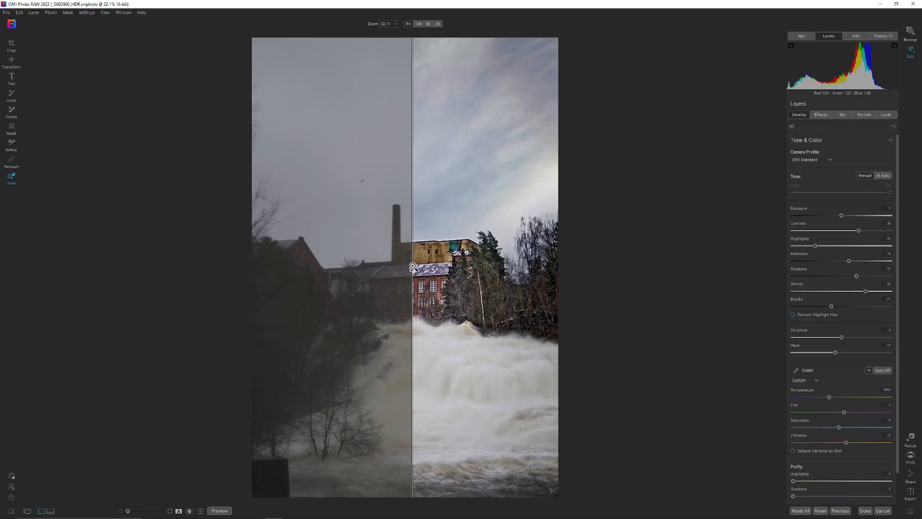
{"action": "left_click_drag", "start_coordinate": [412, 270], "coordinate": [806, 282]}
{"action": "left_click_drag", "start_coordinate": [310, 287], "coordinate": [479, 282]}
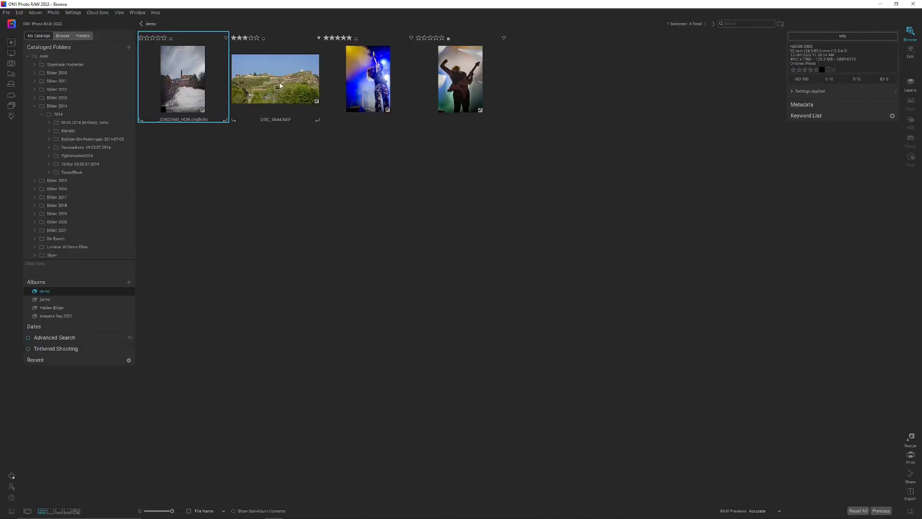
Open DSC_5644.NEF, the hillside fortress photo, for editing and show the masking options of Sky Swap AI
{"action": "left_click", "coordinate": [276, 85]}
{"action": "double_click", "coordinate": [275, 84]}
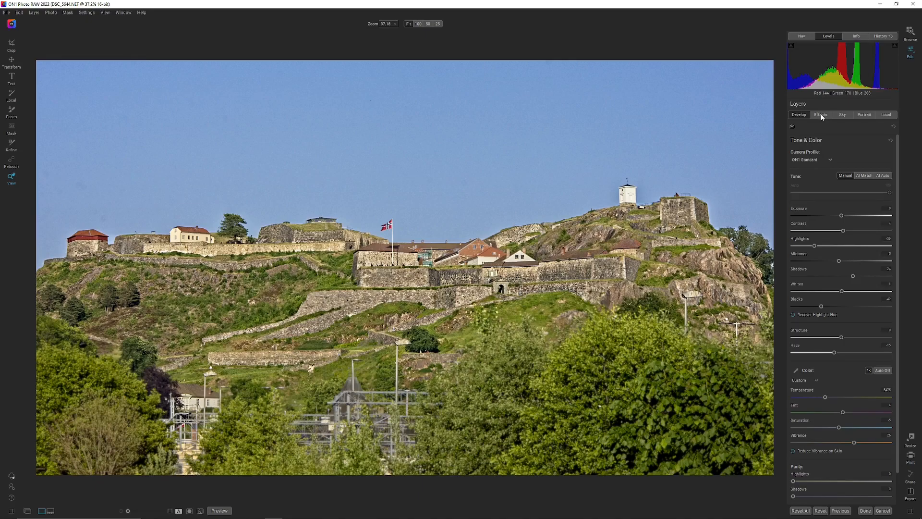
{"action": "left_click", "coordinate": [842, 115]}
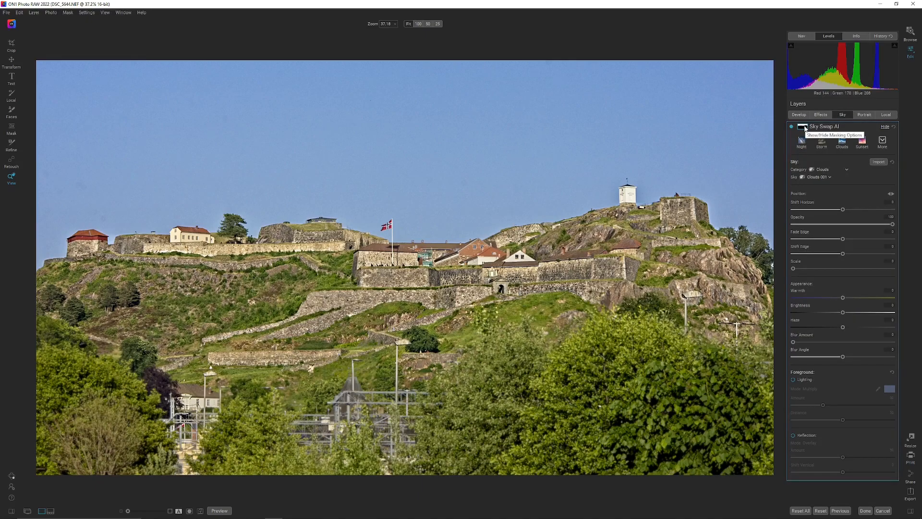
{"action": "left_click", "coordinate": [803, 127]}
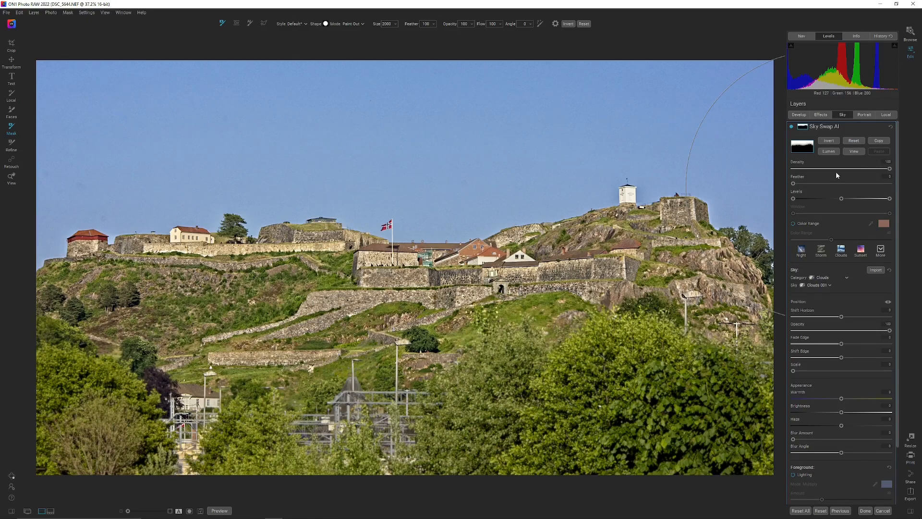
With the fortress photo's sky mask displayed, test Fade Edge and reset it, and raise Shift Edge well above its default
{"action": "left_click", "coordinate": [854, 151]}
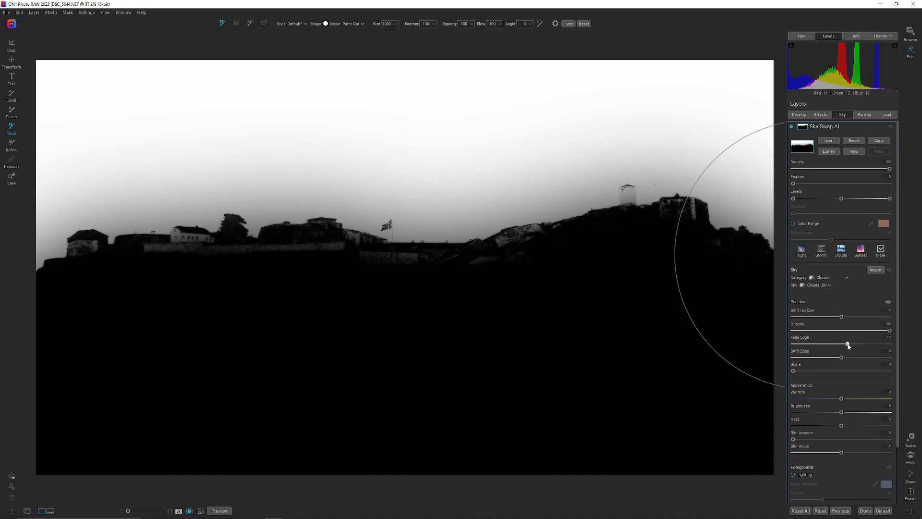
{"action": "left_click_drag", "start_coordinate": [858, 345], "coordinate": [824, 350]}
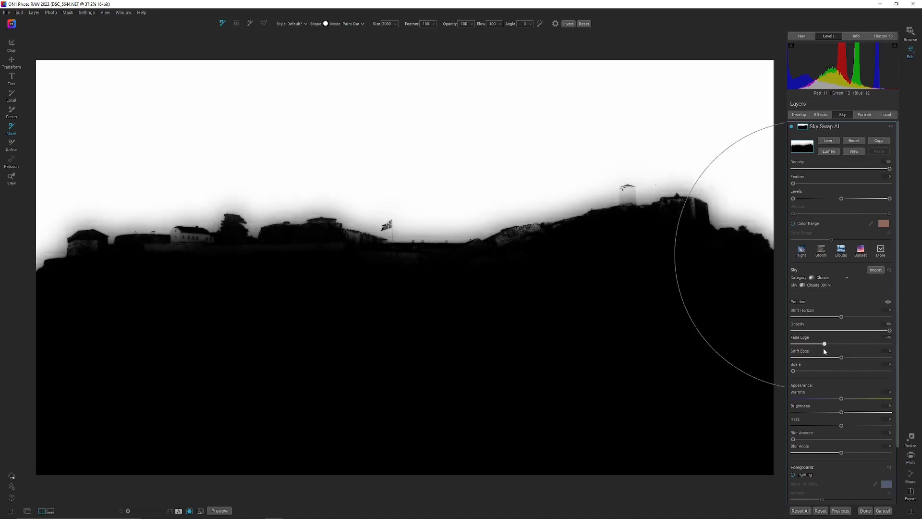
{"action": "double_click", "coordinate": [800, 338]}
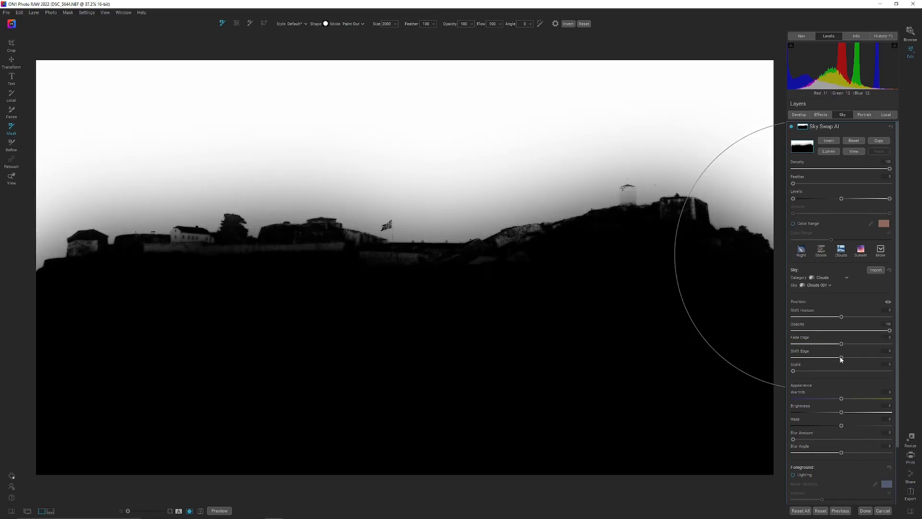
{"action": "left_click_drag", "start_coordinate": [834, 359], "coordinate": [869, 360]}
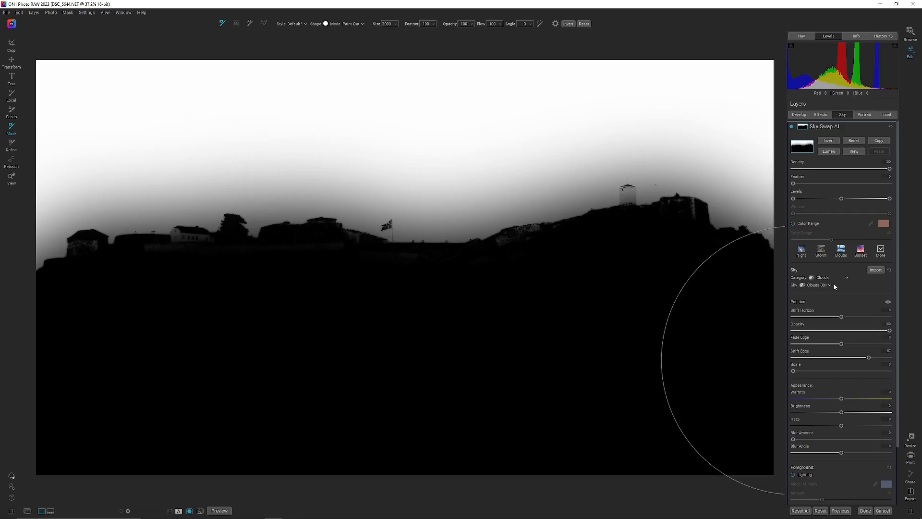
{"action": "left_click", "coordinate": [853, 153]}
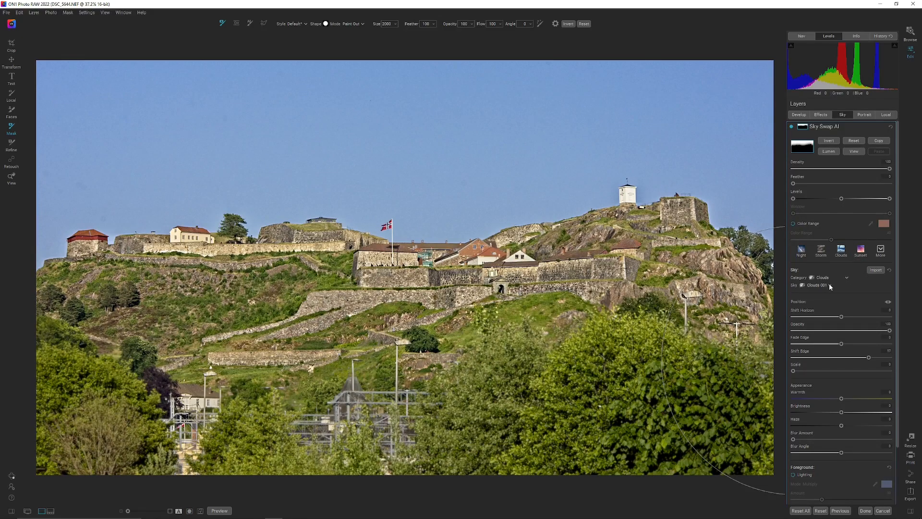
Apply the Clouds 043 sky to the fortress photo and compare the image with and without Sky Swap AI
{"action": "left_click", "coordinate": [830, 285]}
{"action": "scroll", "coordinate": [823, 203], "scroll_direction": "down", "scroll_amount": 6}
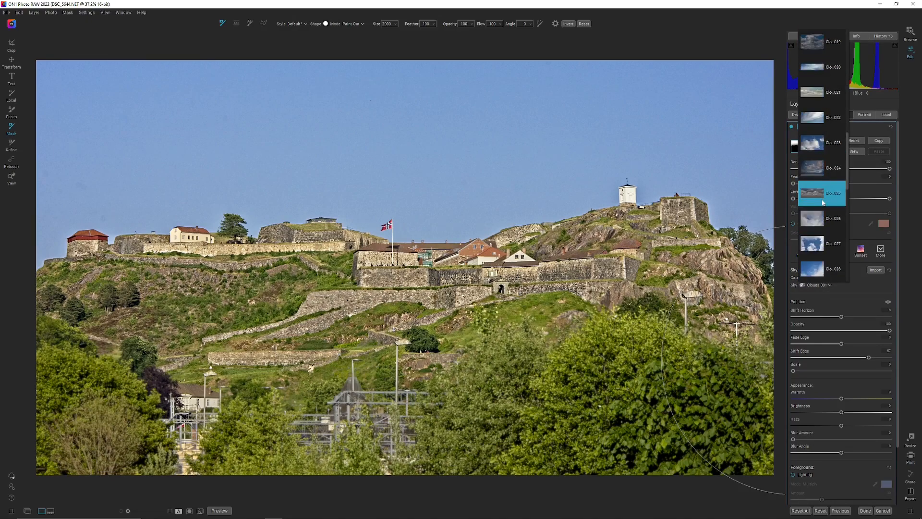
{"action": "scroll", "coordinate": [823, 222], "scroll_direction": "down", "scroll_amount": 5}
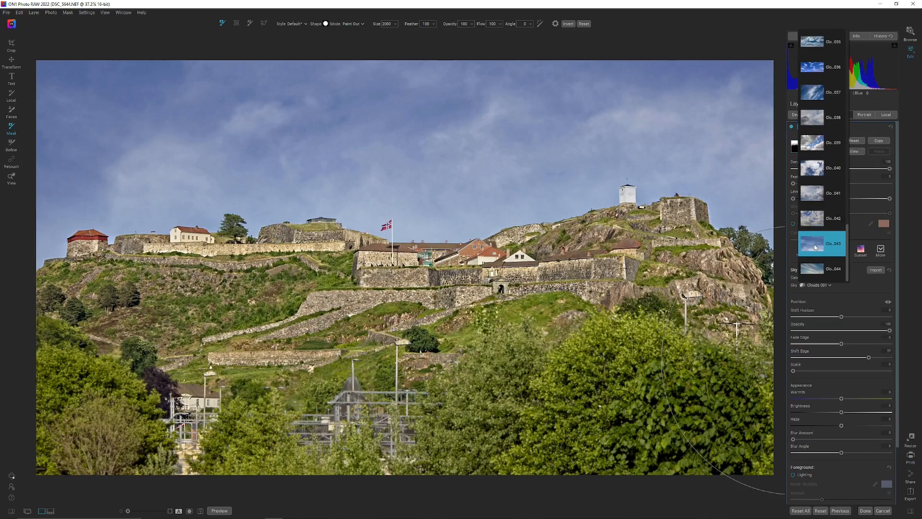
{"action": "left_click", "coordinate": [815, 247]}
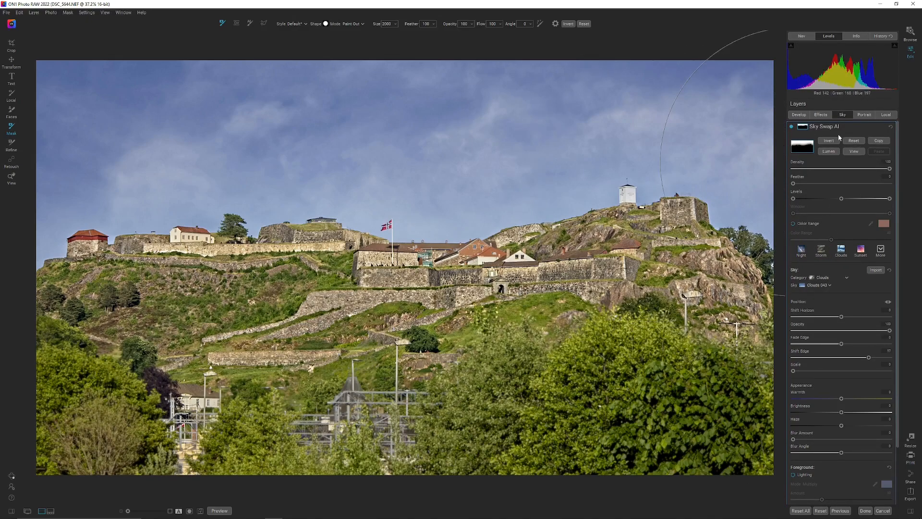
{"action": "left_click", "coordinate": [792, 127]}
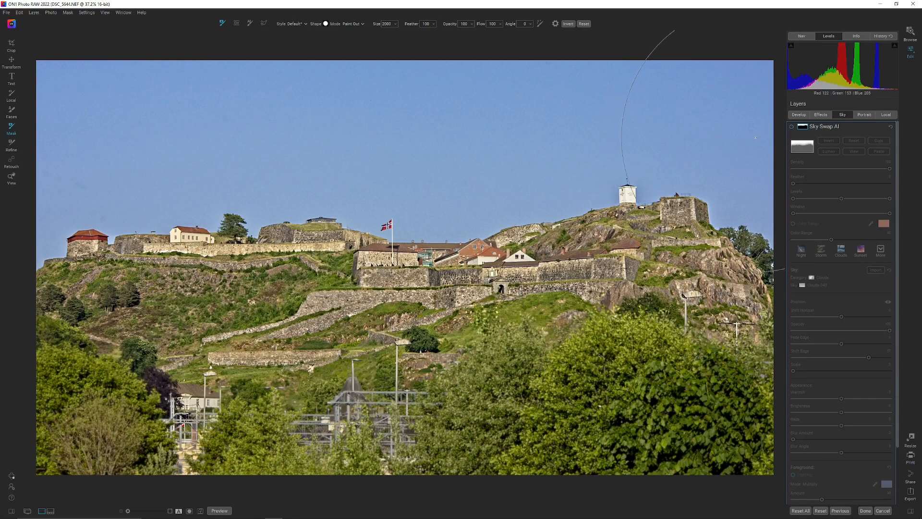
{"action": "left_click", "coordinate": [792, 127]}
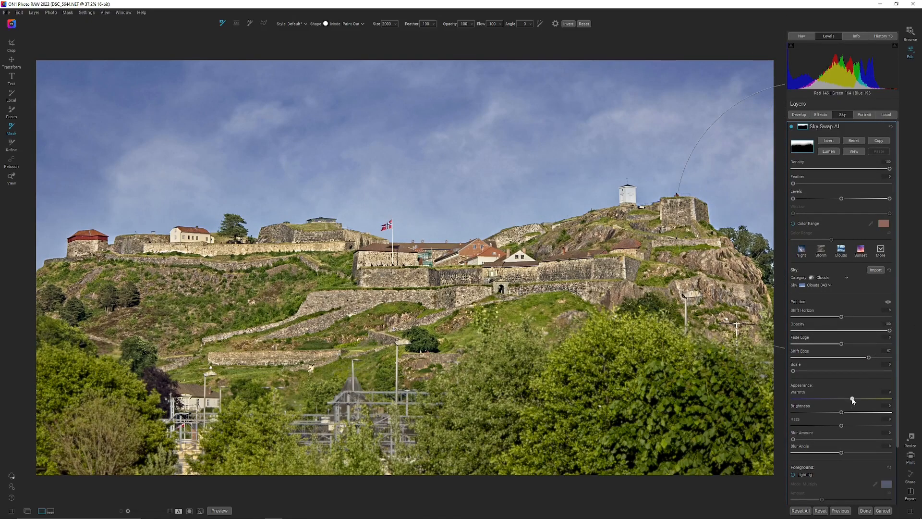
Raise the replacement sky's warmth and enable foreground lighting in Multiply mode
{"action": "left_click_drag", "start_coordinate": [857, 400], "coordinate": [864, 400]}
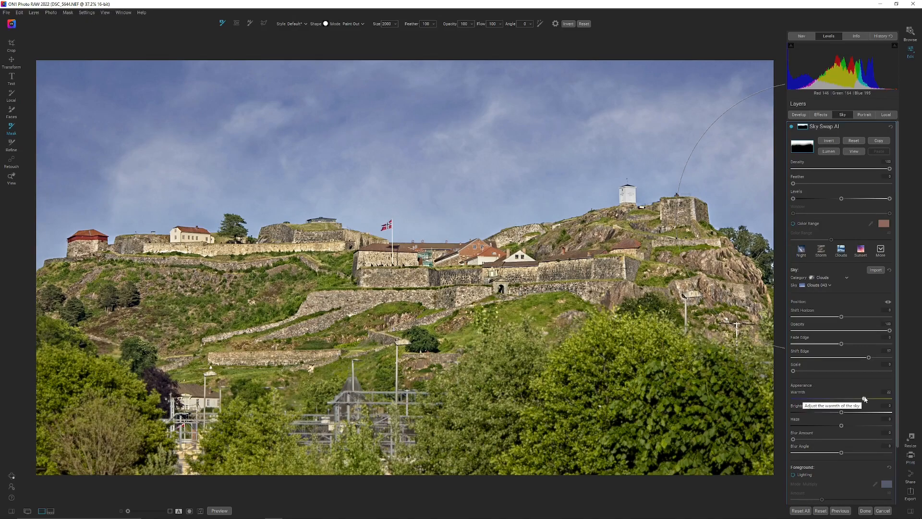
{"action": "left_click_drag", "start_coordinate": [866, 399], "coordinate": [871, 398]}
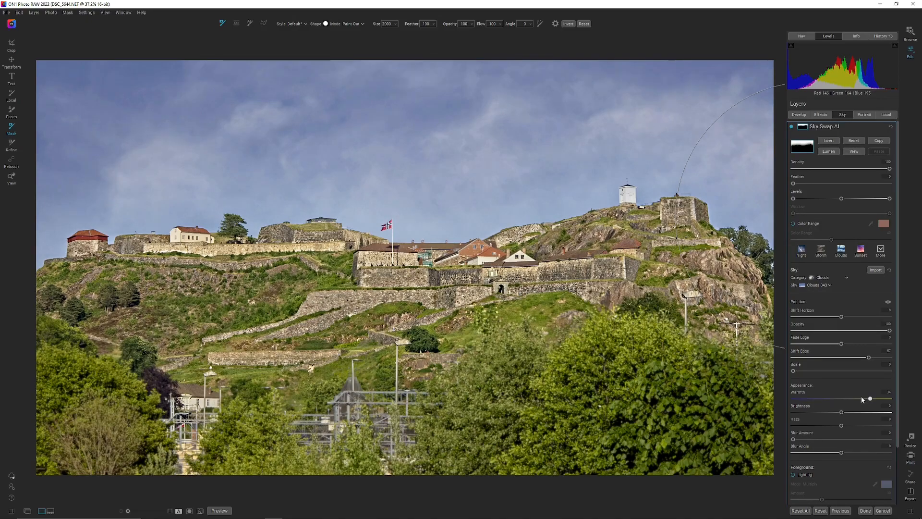
{"action": "scroll", "coordinate": [826, 411], "scroll_direction": "down", "scroll_amount": 3}
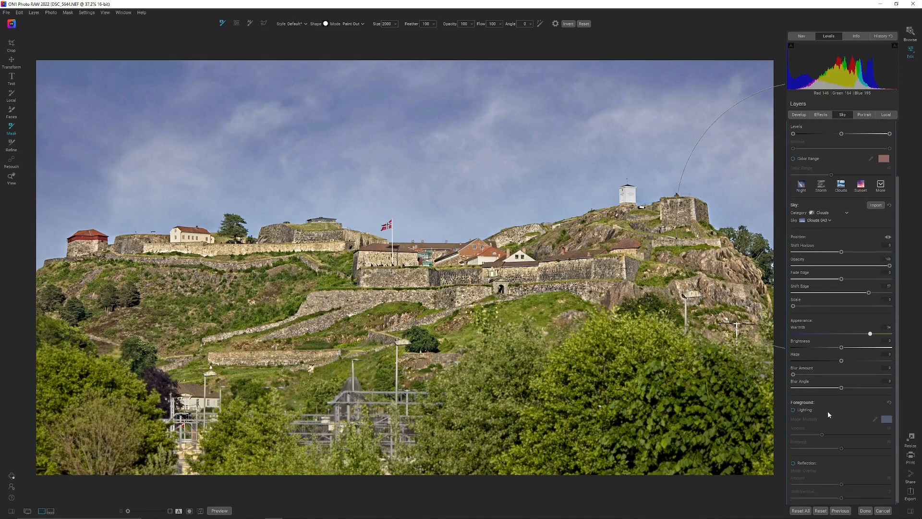
{"action": "left_click", "coordinate": [793, 407]}
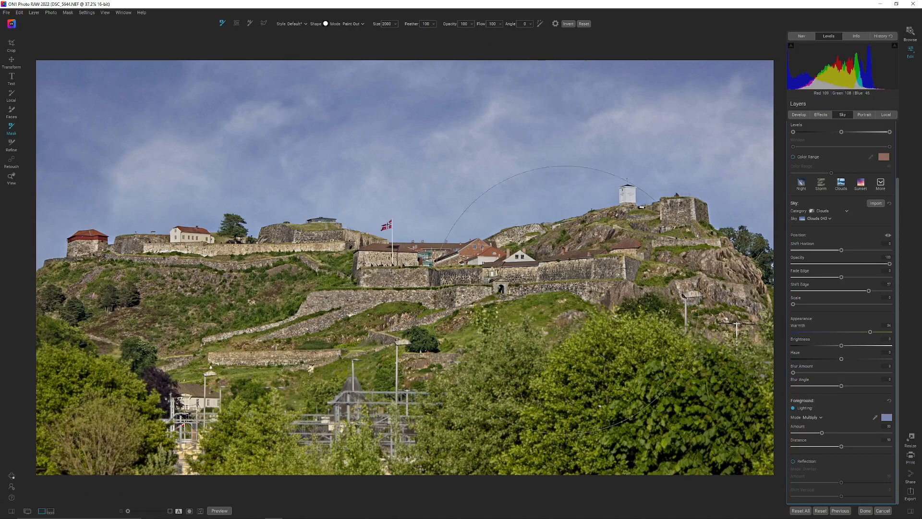
{"action": "left_click", "coordinate": [876, 418]}
{"action": "scroll", "coordinate": [898, 231], "scroll_direction": "up", "scroll_amount": 3}
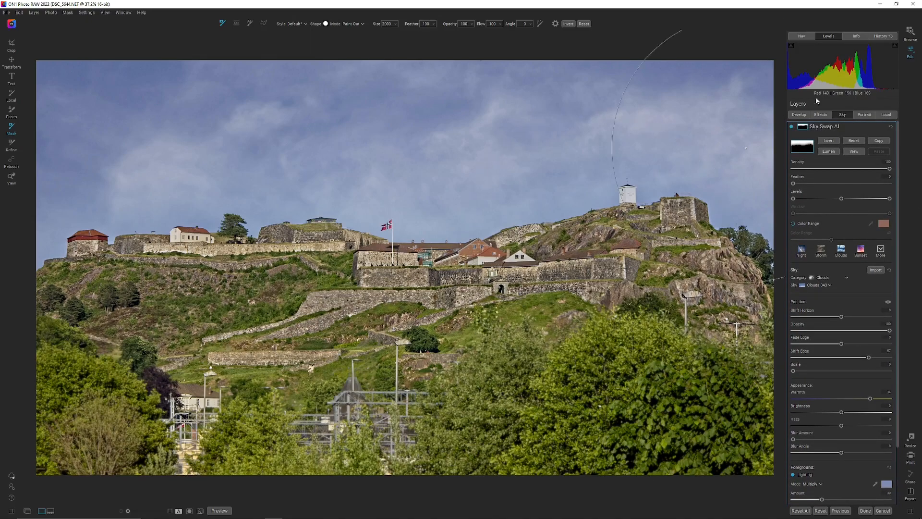
Examine the skyline around the hilltop tower and the trees beside it at 100% zoom for masking flaws
{"action": "left_click", "coordinate": [802, 36]}
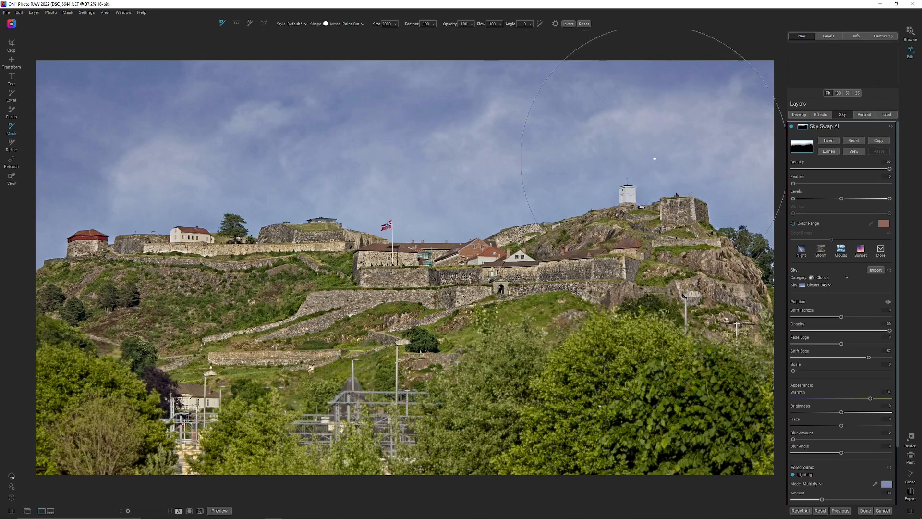
{"action": "left_click", "coordinate": [799, 115]}
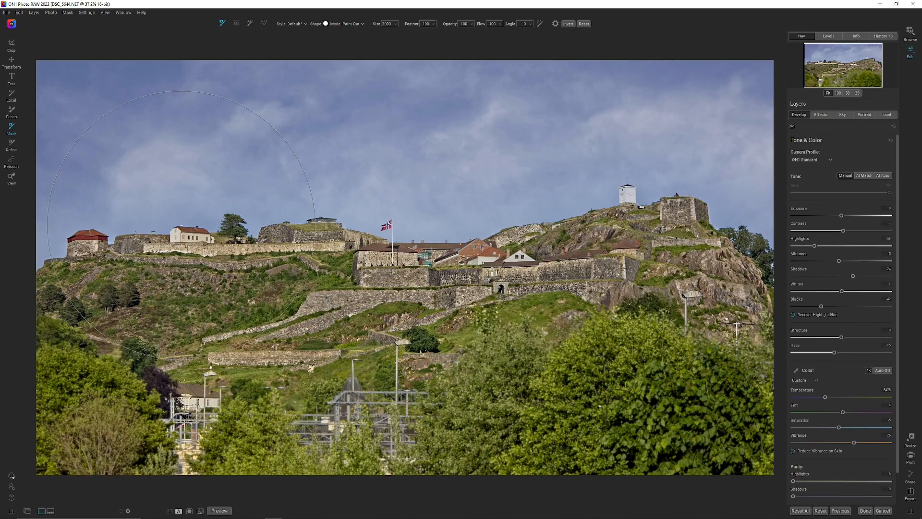
{"action": "left_click", "coordinate": [12, 178]}
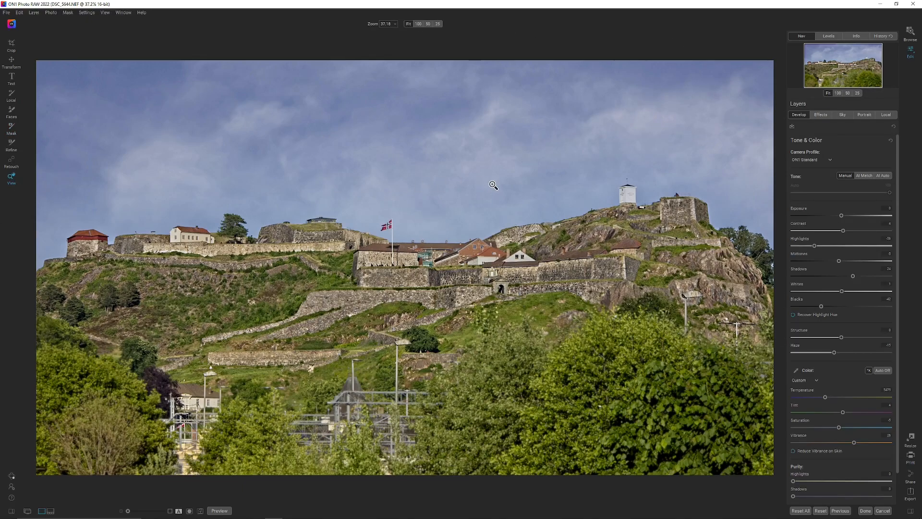
{"action": "left_click", "coordinate": [755, 239]}
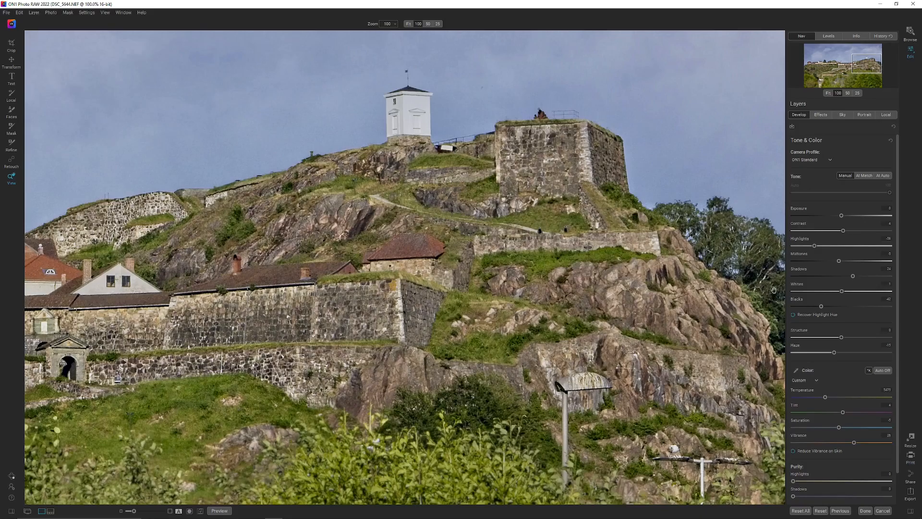
Examine the full fortress skyline at 100% zoom, from the hillside trees past the flagpole to the far buildings, for masking flaws
{"action": "left_click_drag", "start_coordinate": [589, 275], "coordinate": [559, 263]}
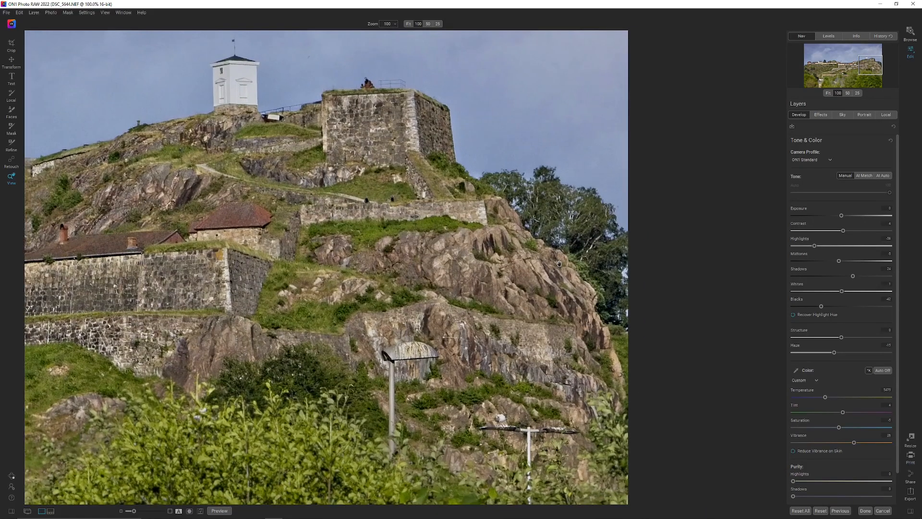
{"action": "left_click_drag", "start_coordinate": [387, 220], "coordinate": [510, 289]}
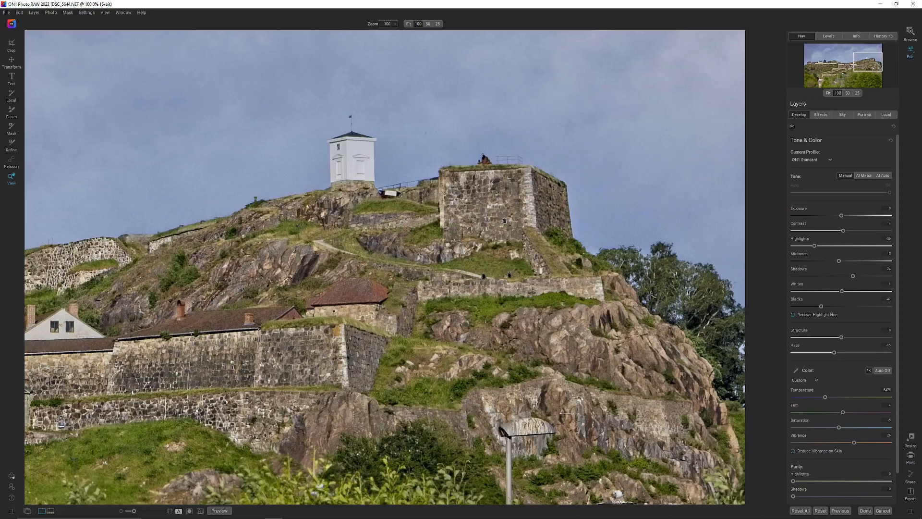
{"action": "left_click_drag", "start_coordinate": [623, 235], "coordinate": [625, 237]}
{"action": "left_click_drag", "start_coordinate": [508, 223], "coordinate": [601, 223]}
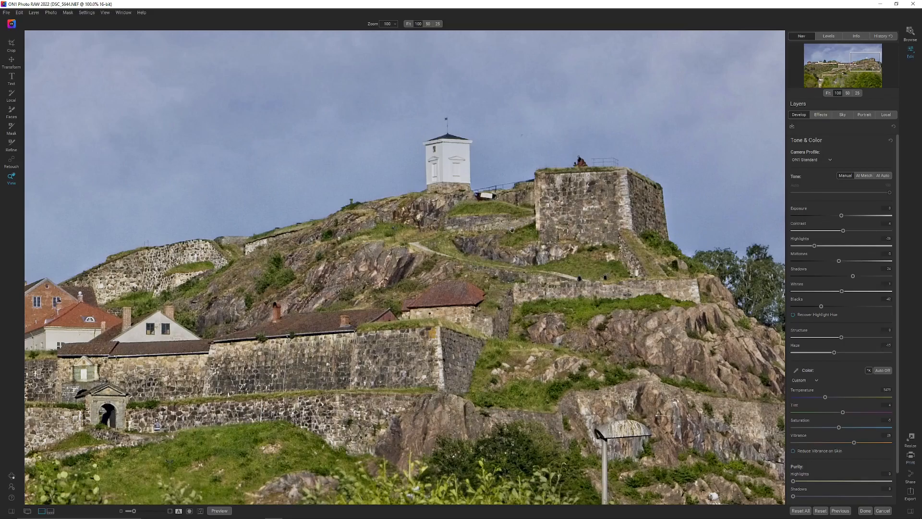
{"action": "left_click_drag", "start_coordinate": [407, 225], "coordinate": [692, 225]}
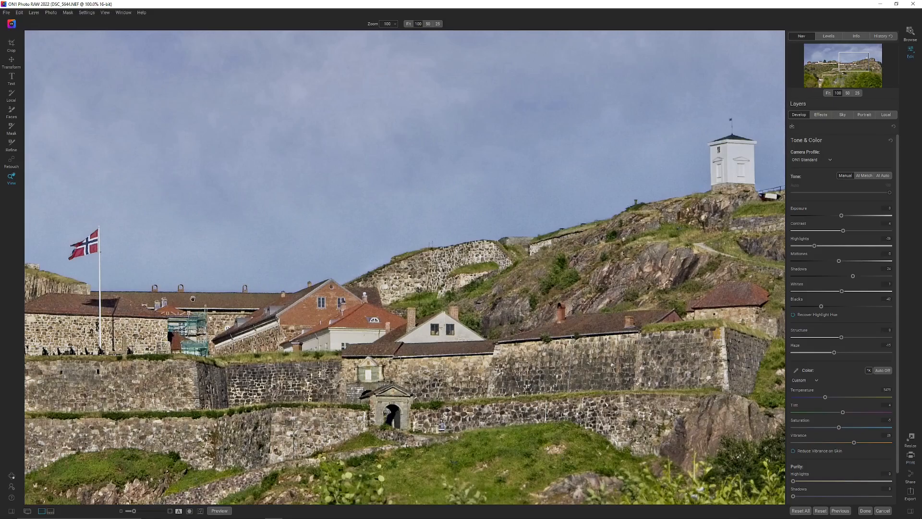
{"action": "left_click_drag", "start_coordinate": [359, 246], "coordinate": [362, 247]}
{"action": "left_click_drag", "start_coordinate": [423, 255], "coordinate": [596, 264]}
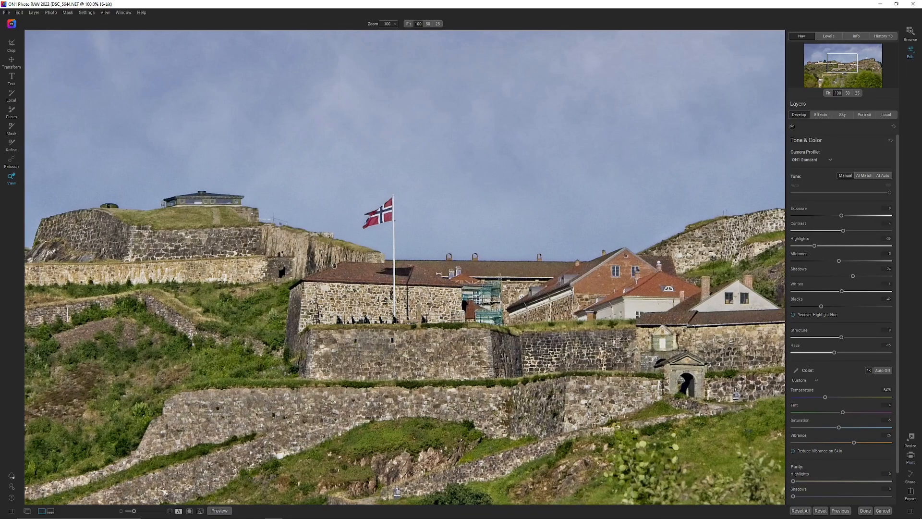
{"action": "left_click_drag", "start_coordinate": [356, 268], "coordinate": [636, 268]}
{"action": "left_click_drag", "start_coordinate": [89, 232], "coordinate": [218, 232]}
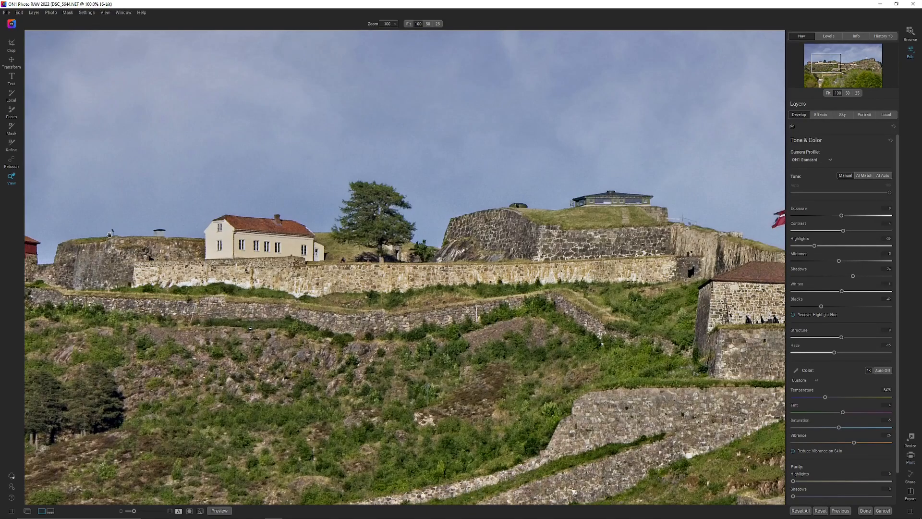
{"action": "left_click", "coordinate": [110, 235]}
{"action": "left_click", "coordinate": [110, 235]}
{"action": "left_click", "coordinate": [407, 272]}
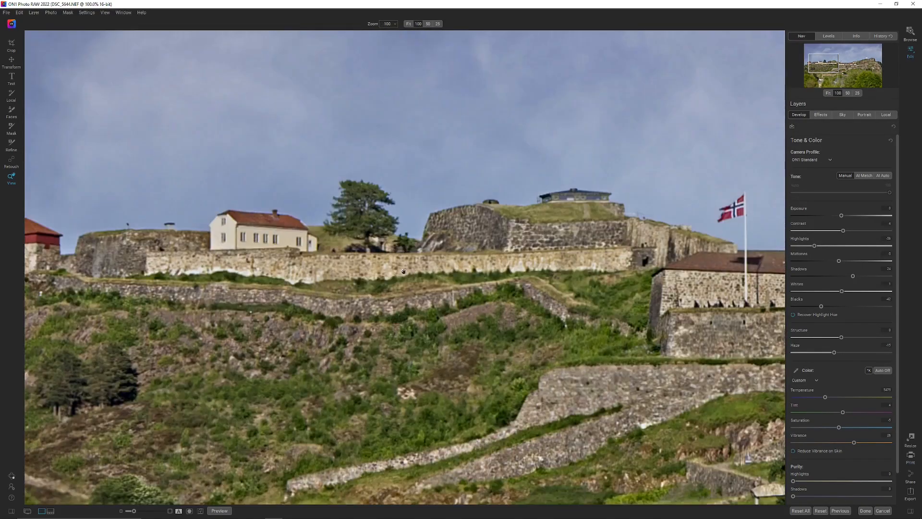
{"action": "left_click", "coordinate": [378, 273]}
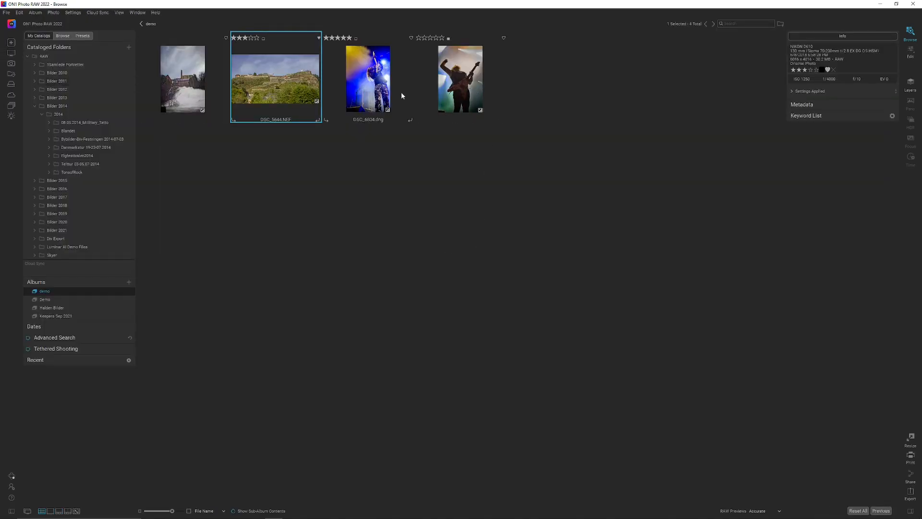
Open the concert photo of the guitarist in blue and yellow stage light for editing and show its camera information
{"action": "left_click", "coordinate": [380, 89]}
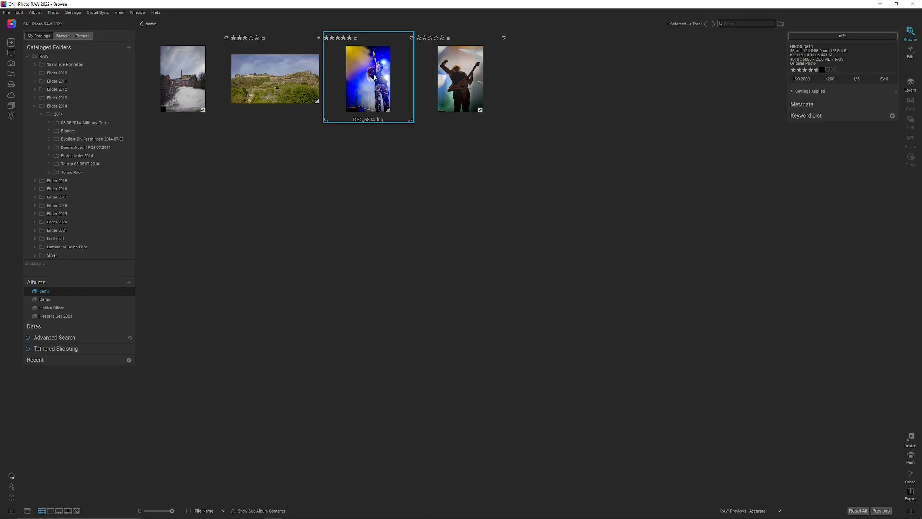
{"action": "left_click", "coordinate": [910, 52]}
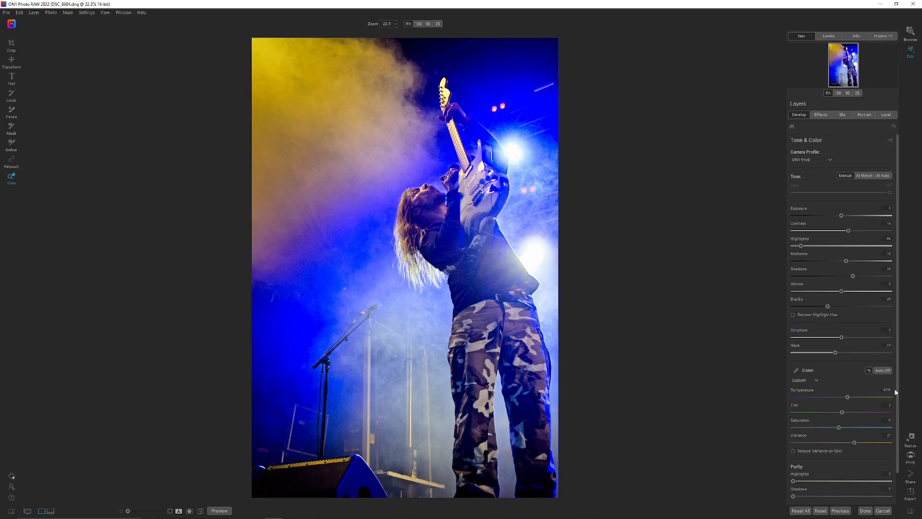
{"action": "scroll", "coordinate": [862, 449], "scroll_direction": "down", "scroll_amount": 2}
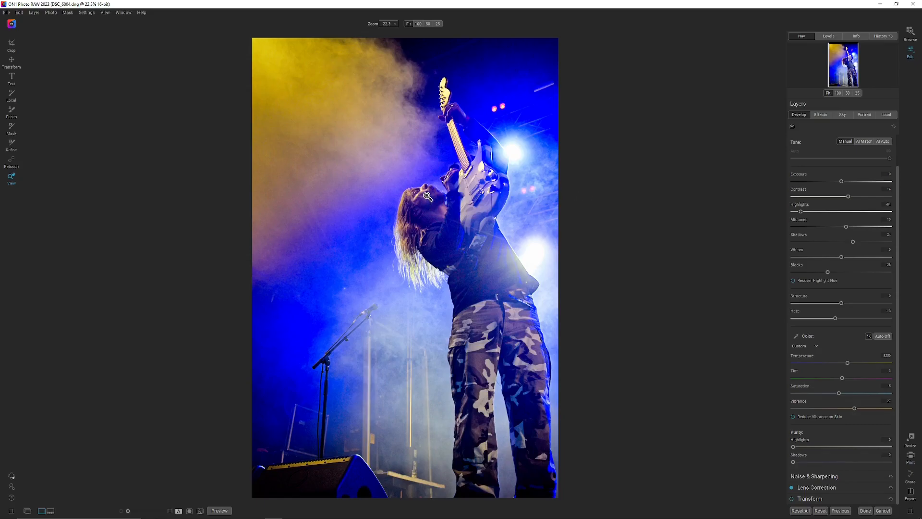
{"action": "left_click", "coordinate": [856, 36]}
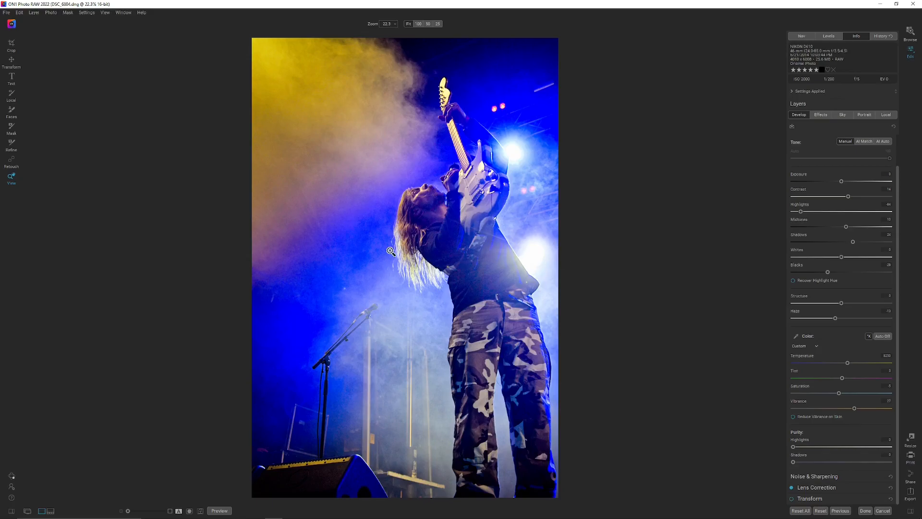
Switch the concert photo's noise reduction to NoNoise AI and compare before and after across the guitarist's face at 100% zoom
{"action": "left_click", "coordinate": [423, 195]}
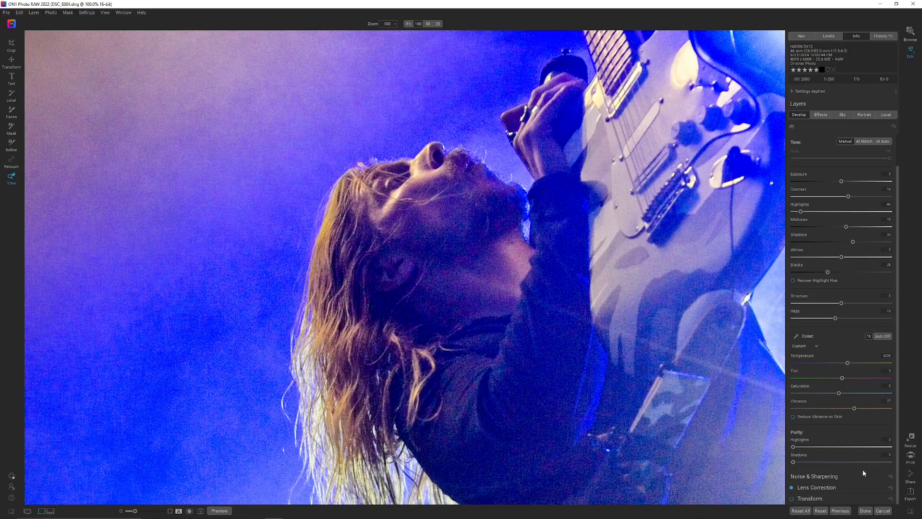
{"action": "left_click", "coordinate": [832, 477]}
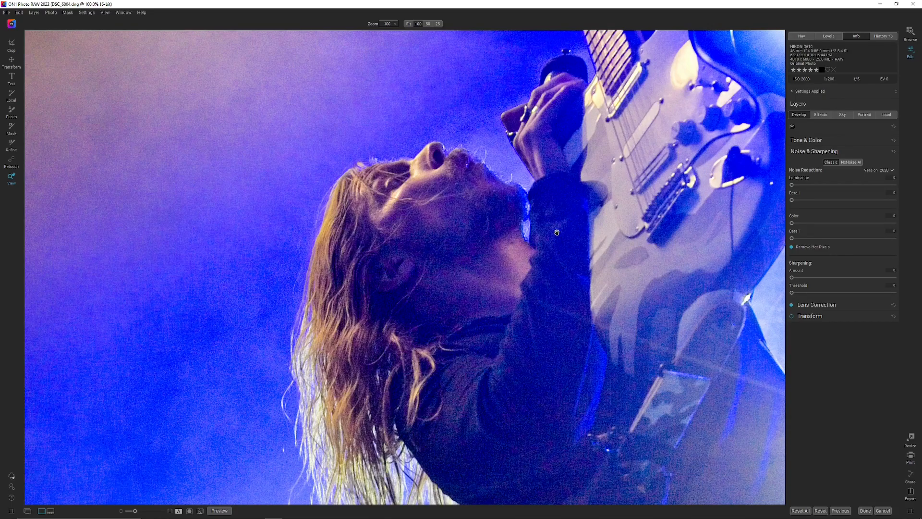
{"action": "left_click", "coordinate": [854, 162]}
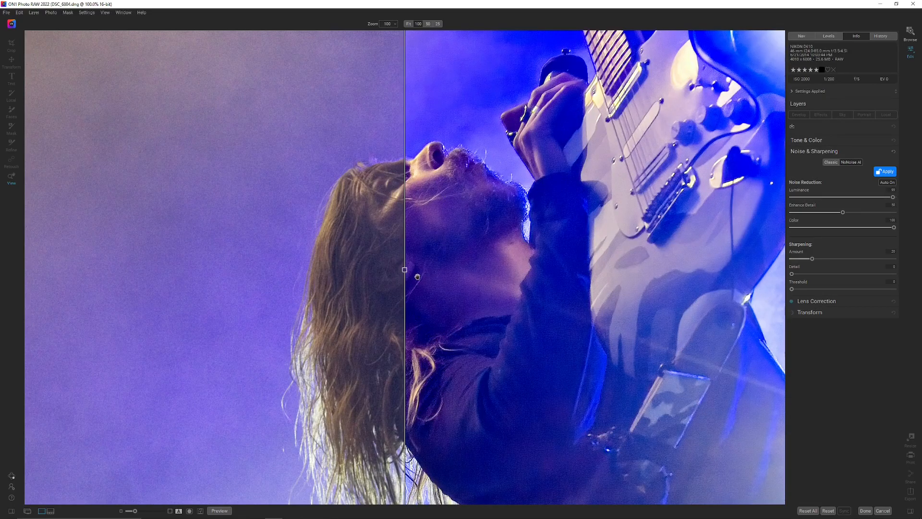
{"action": "left_click_drag", "start_coordinate": [404, 270], "coordinate": [196, 270]}
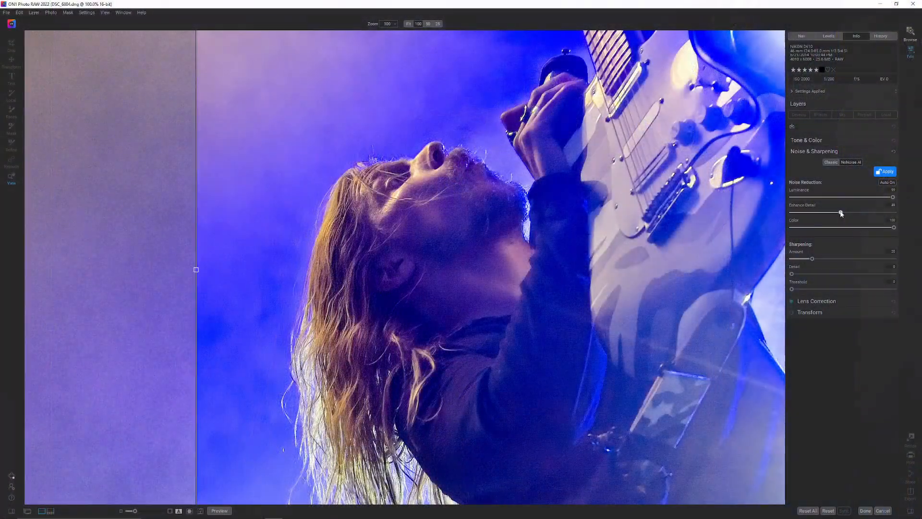
Roughly halve NoNoise AI's Enhance Detail, raise the sharpening Amount moderately, and compare the result beside the guitarist's hair
{"action": "left_click_drag", "start_coordinate": [841, 214], "coordinate": [815, 215]}
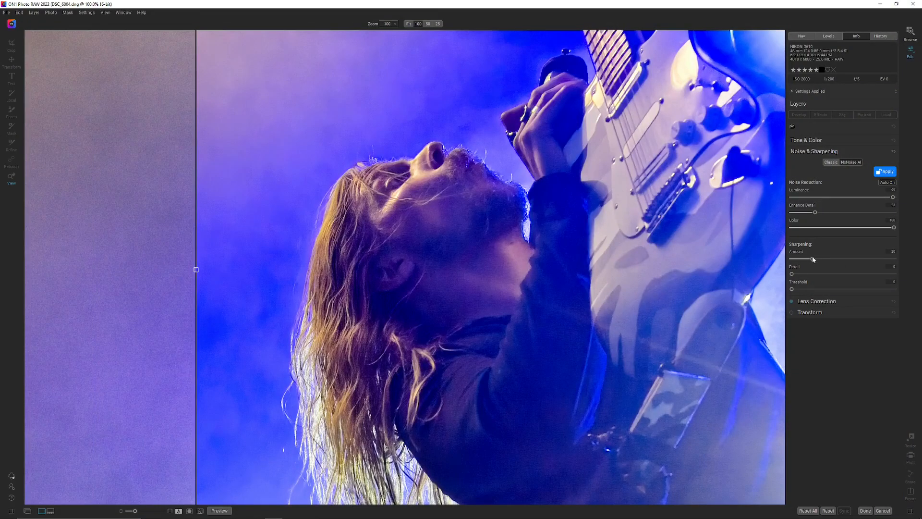
{"action": "left_click_drag", "start_coordinate": [812, 258], "coordinate": [821, 260]}
{"action": "left_click_drag", "start_coordinate": [196, 270], "coordinate": [301, 272]}
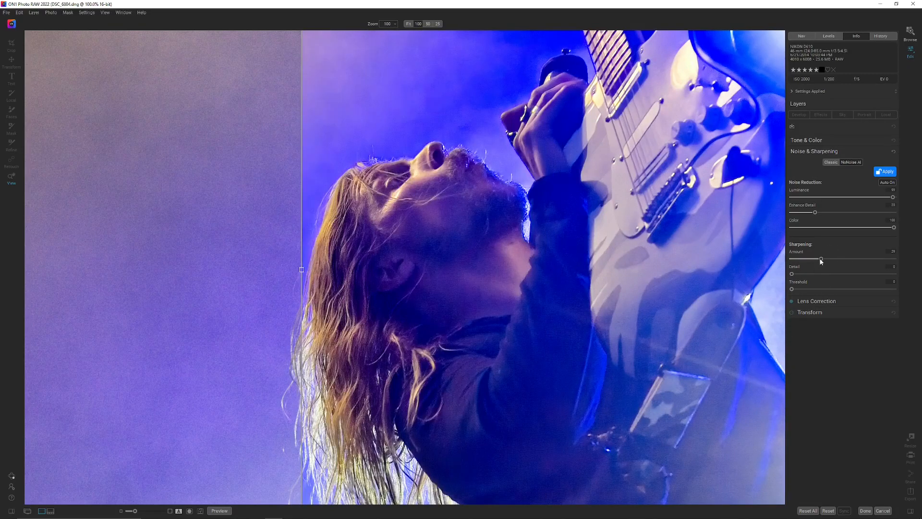
Reduce the sharpening Amount and Enhance Detail slightly, compare before and after across the image, and apply NoNoise AI
{"action": "left_click_drag", "start_coordinate": [821, 261], "coordinate": [819, 261]}
{"action": "left_click_drag", "start_coordinate": [815, 212], "coordinate": [813, 215]}
{"action": "left_click_drag", "start_coordinate": [302, 274], "coordinate": [724, 313]}
{"action": "left_click_drag", "start_coordinate": [779, 325], "coordinate": [267, 304]}
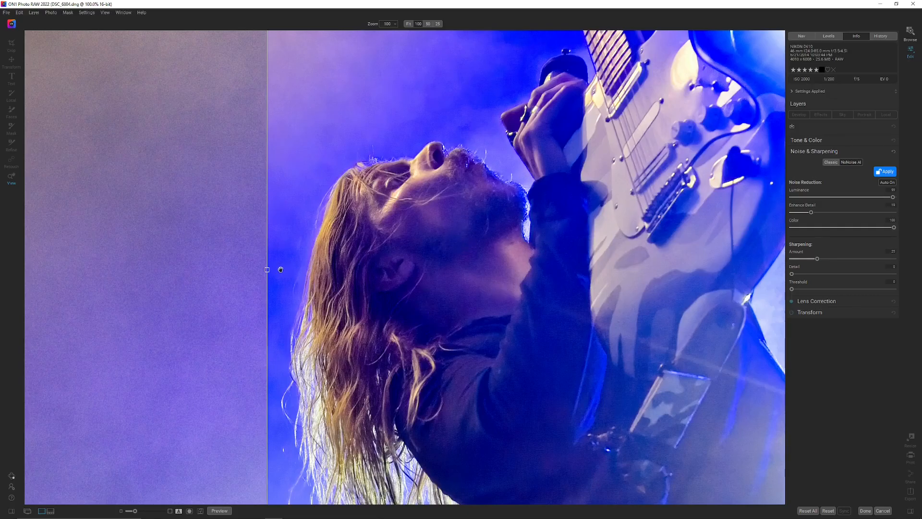
{"action": "left_click_drag", "start_coordinate": [267, 270], "coordinate": [318, 269]}
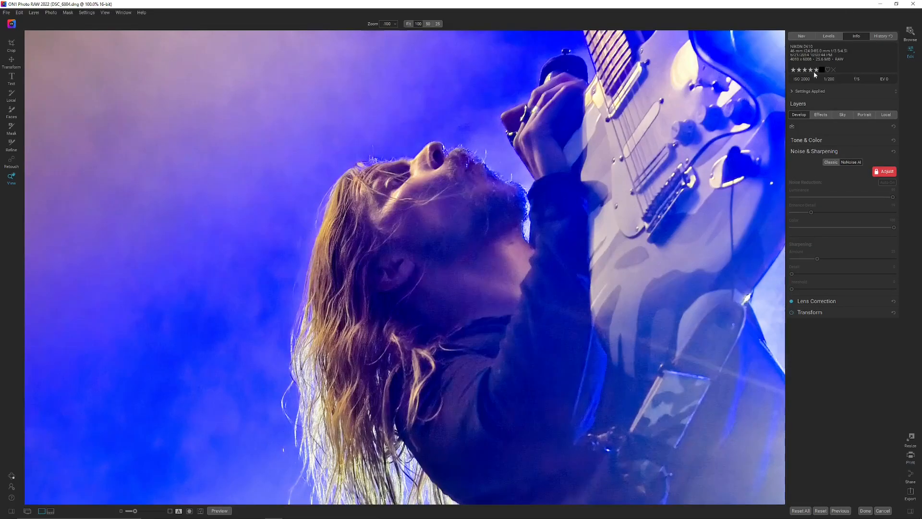
{"action": "key", "text": "ctrl+0"}
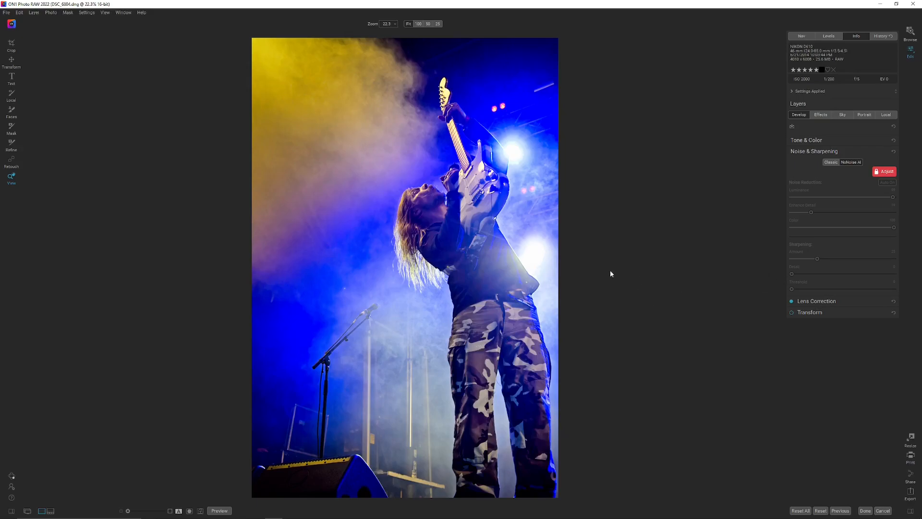
Raise the concert photo's Shadows slightly and inspect the guitarist's face at 100% zoom
{"action": "left_click", "coordinate": [819, 142]}
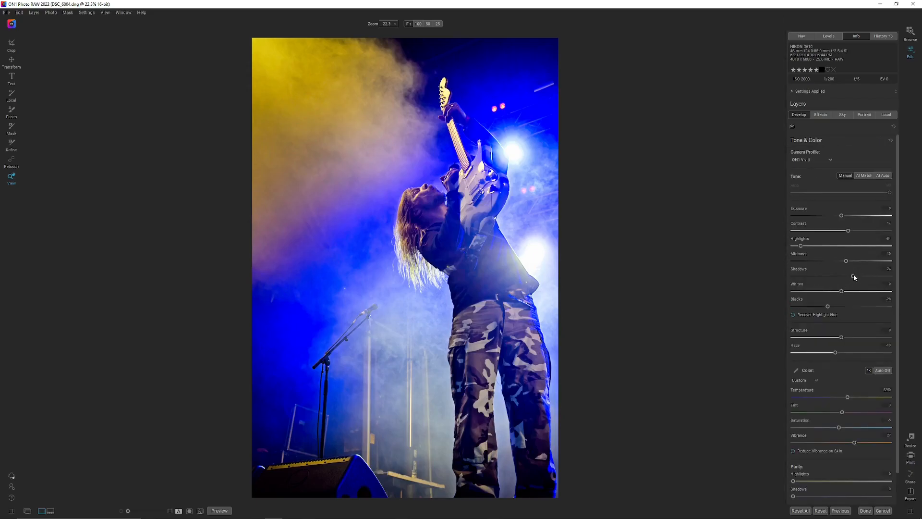
{"action": "left_click", "coordinate": [418, 200]}
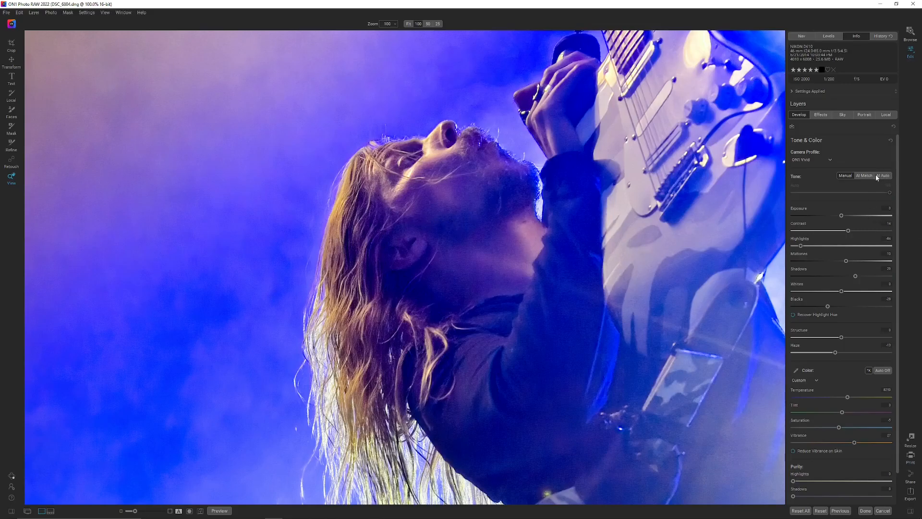
Unlock NoNoise AI, lower Enhance Detail and sharpening Amount a little, set the sharpening Threshold to maximum, and apply it again
{"action": "scroll", "coordinate": [887, 232], "scroll_direction": "down", "scroll_amount": 2}
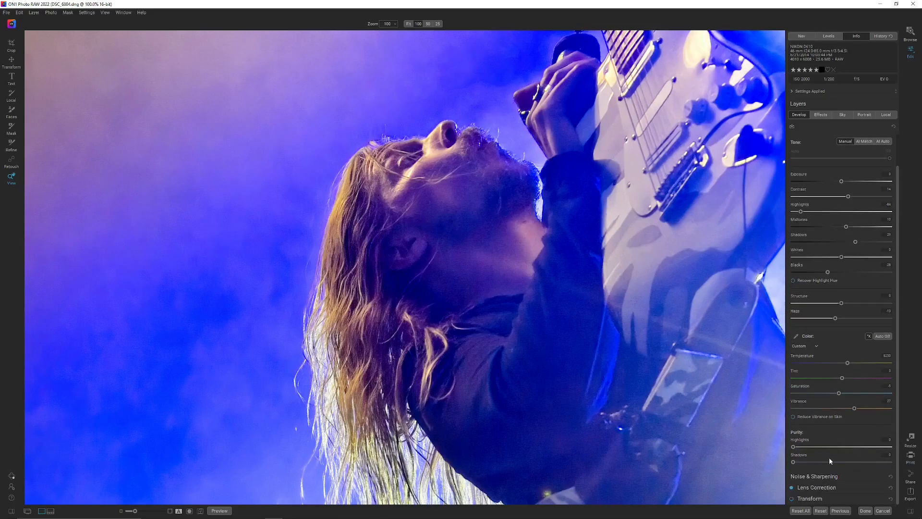
{"action": "left_click", "coordinate": [824, 476]}
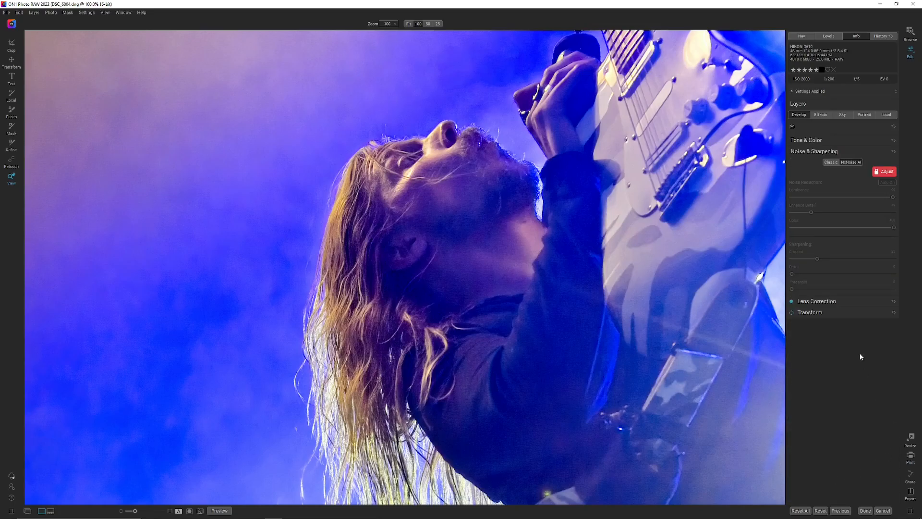
{"action": "left_click", "coordinate": [883, 172]}
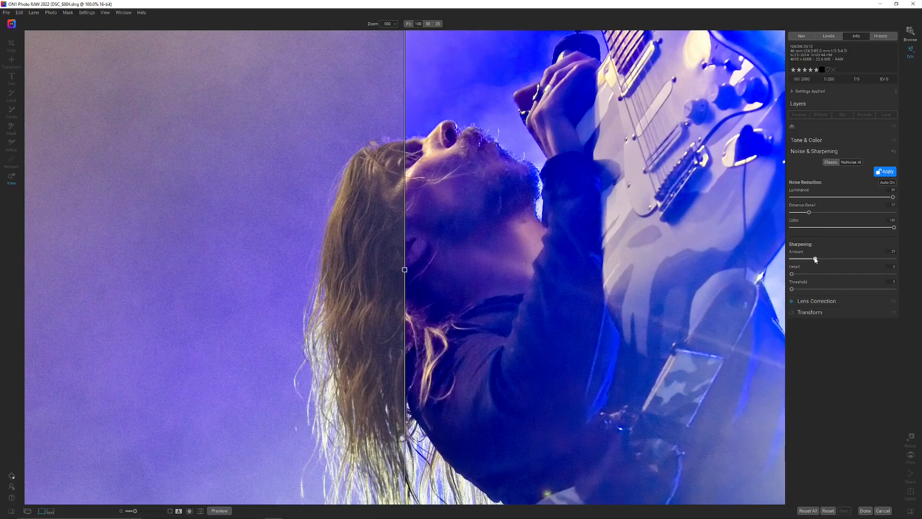
{"action": "left_click_drag", "start_coordinate": [792, 288], "coordinate": [895, 289]}
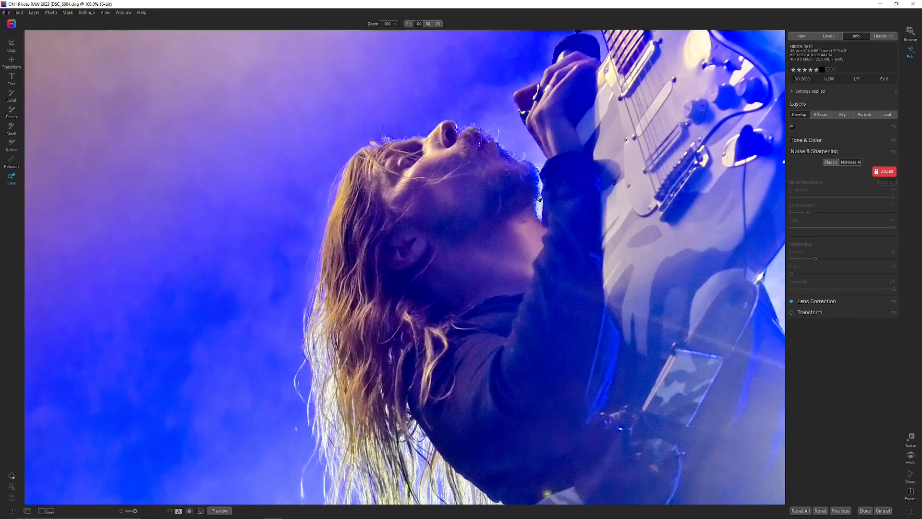
{"action": "left_click", "coordinate": [498, 211]}
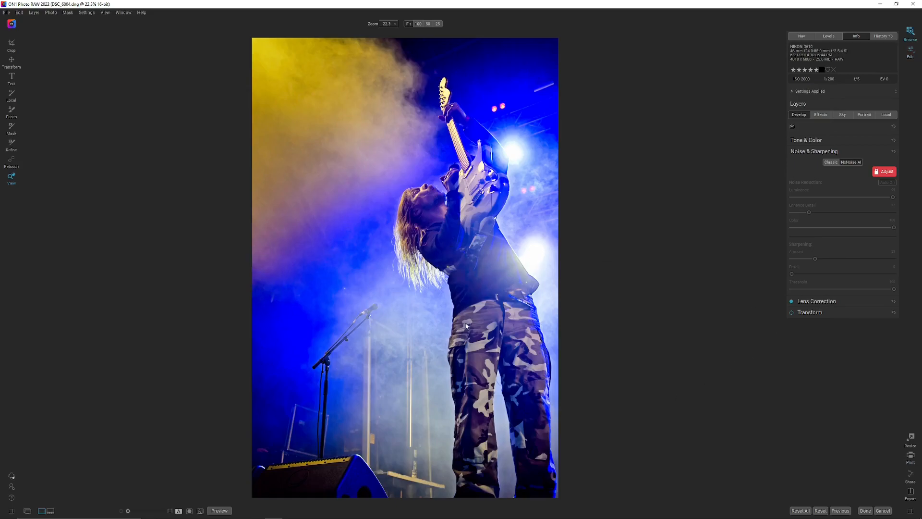
Open the photo of the guitarist with a raised fist for editing and preview NoNoise AI at 100% zoom
{"action": "key", "text": "g"}
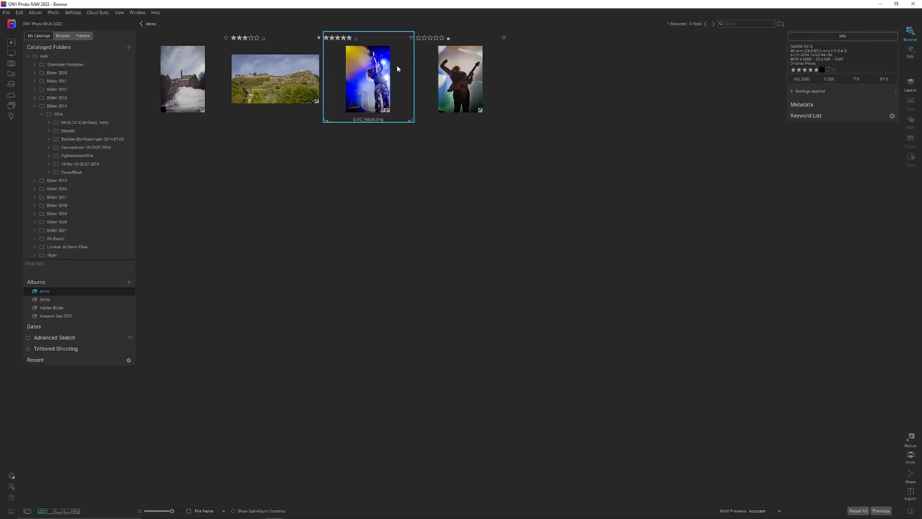
{"action": "left_click", "coordinate": [470, 85]}
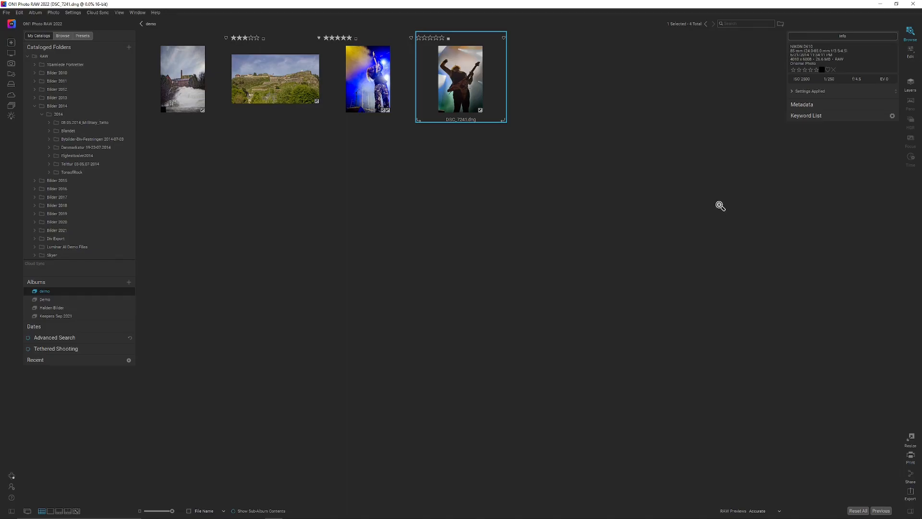
{"action": "key", "text": "e"}
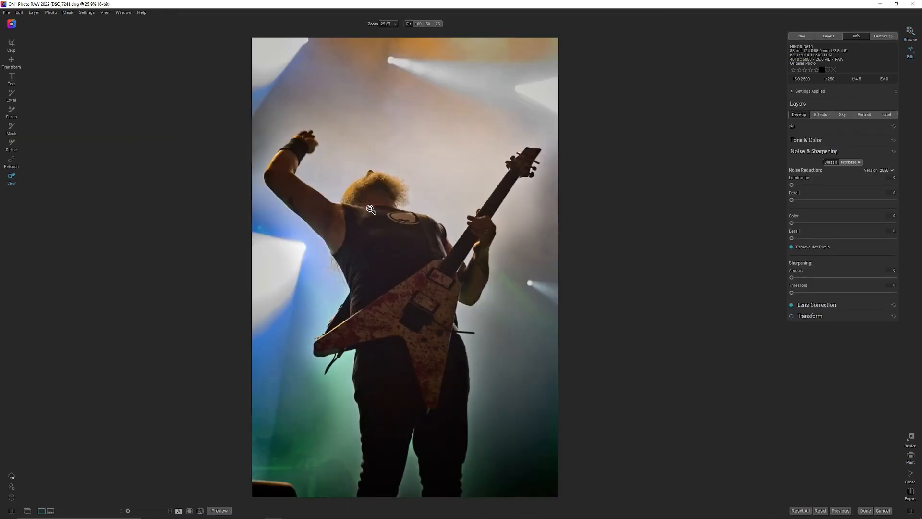
{"action": "left_click", "coordinate": [371, 187]}
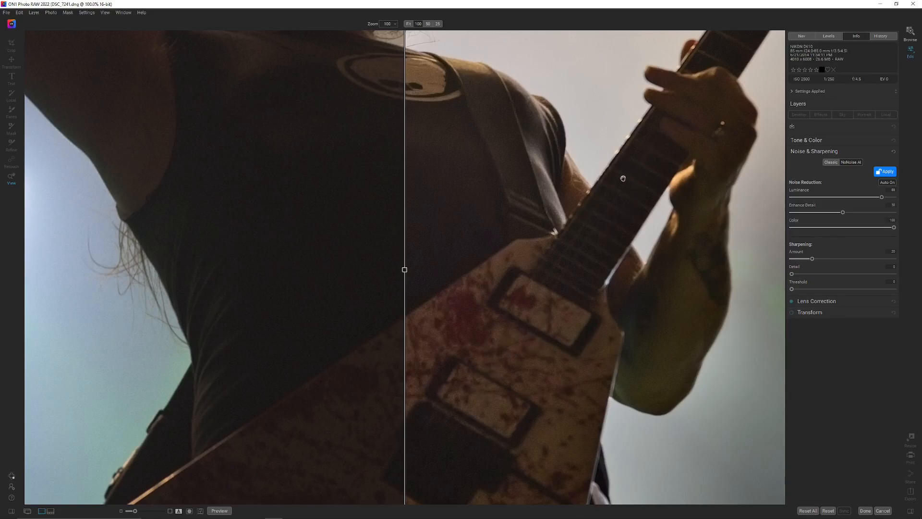
Lower Enhance Detail to about 26 while checking the raised-fist guitarist's hair in the before-and-after preview
{"action": "left_click_drag", "start_coordinate": [615, 339], "coordinate": [496, 134]}
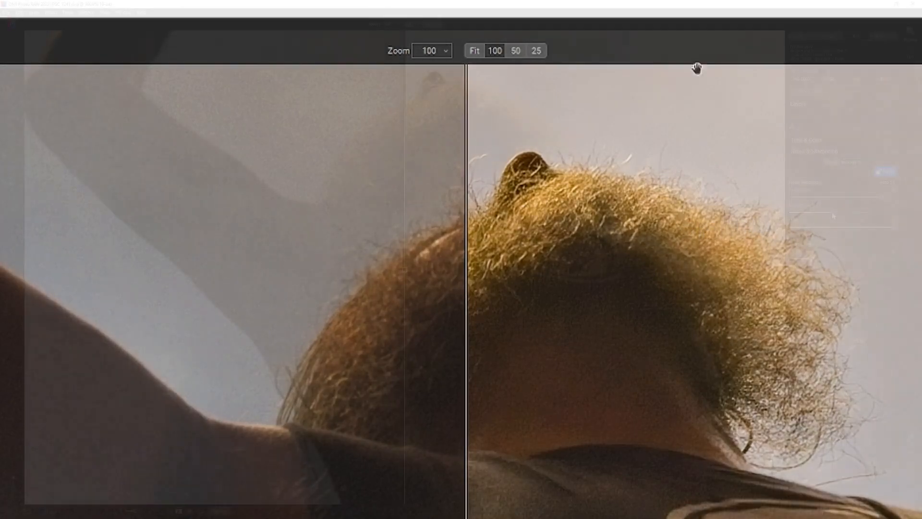
{"action": "left_click_drag", "start_coordinate": [833, 213], "coordinate": [829, 213]}
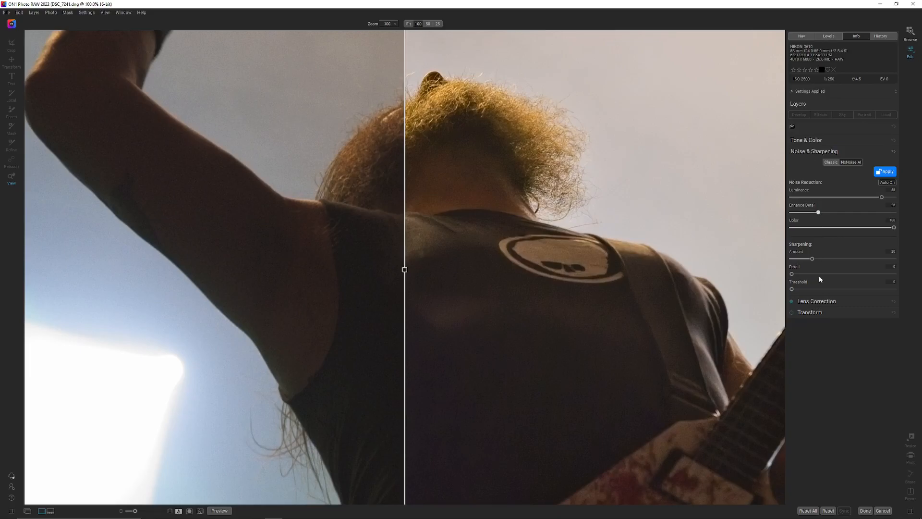
Compare the guitar, shirt and hair in the NoNoise AI before-and-after preview, apply the noise reduction, and fit the whole photo in view
{"action": "left_click_drag", "start_coordinate": [673, 419], "coordinate": [556, 249]}
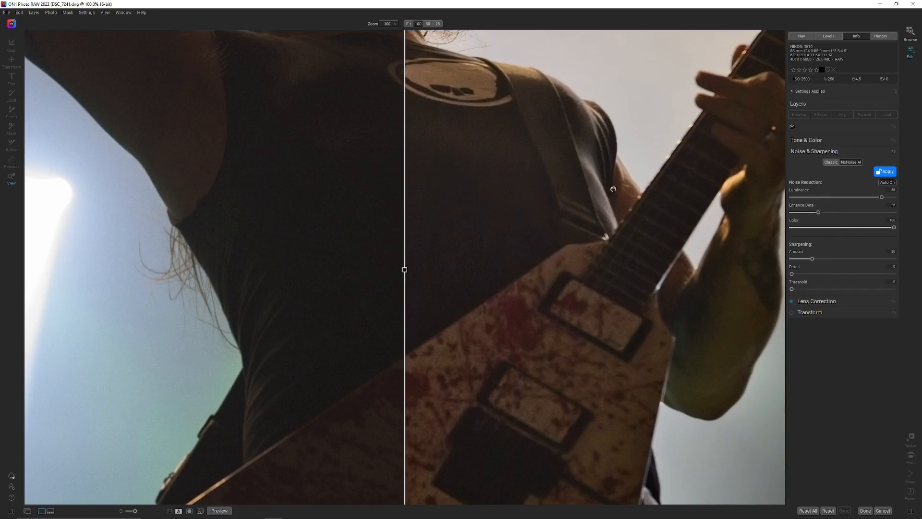
{"action": "left_click_drag", "start_coordinate": [470, 120], "coordinate": [529, 233]}
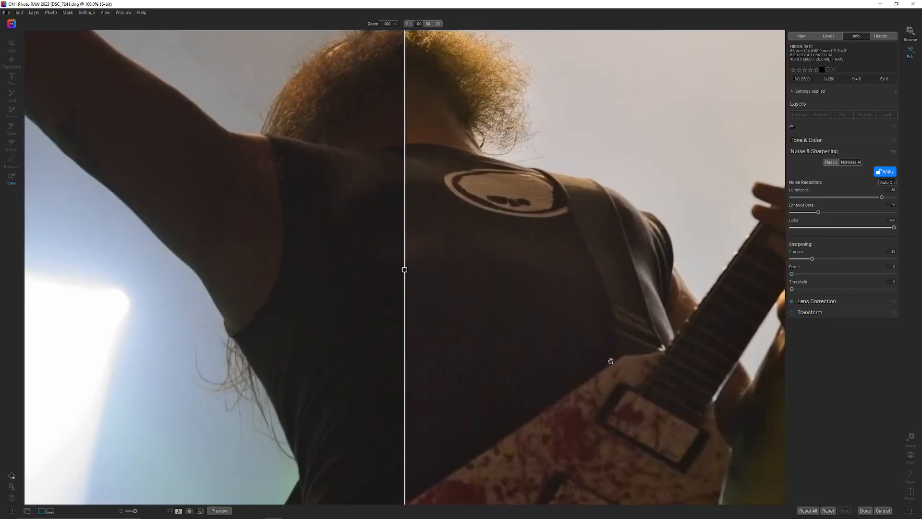
{"action": "left_click_drag", "start_coordinate": [611, 360], "coordinate": [612, 384]}
{"action": "left_click_drag", "start_coordinate": [409, 273], "coordinate": [486, 298]}
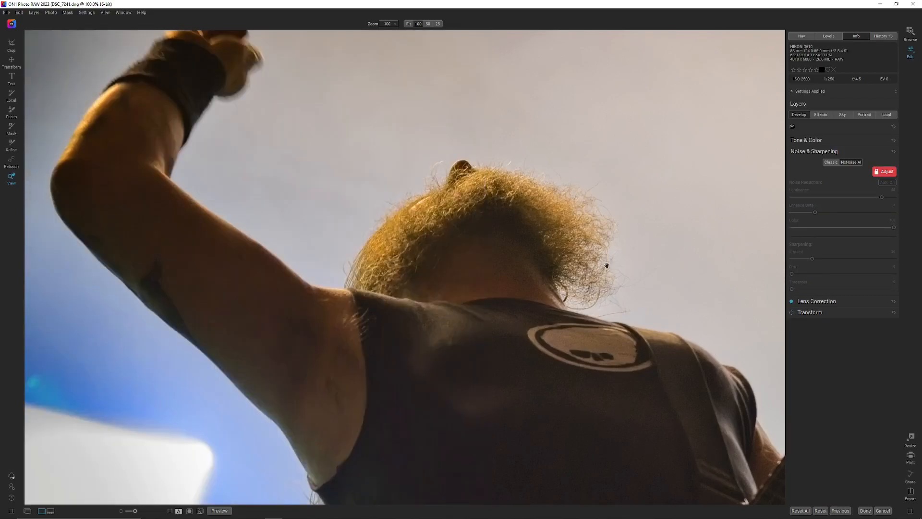
{"action": "left_click", "coordinate": [693, 290]}
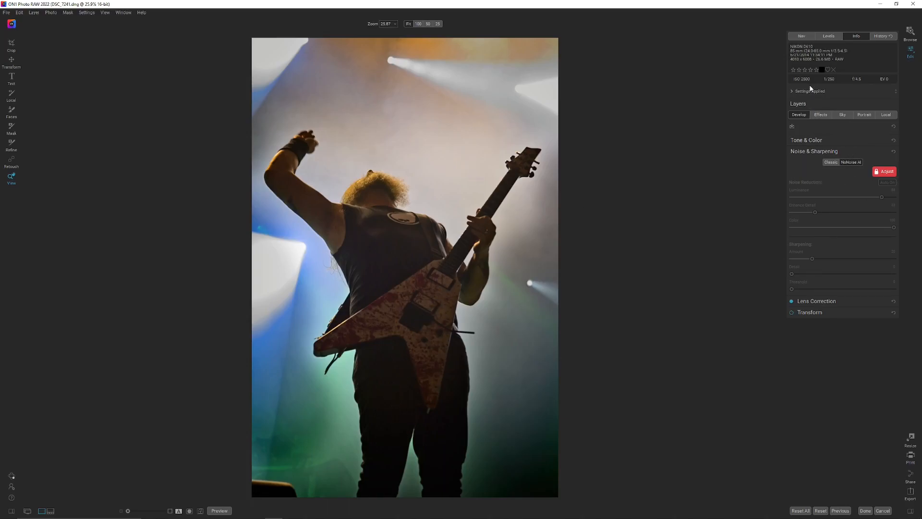
Lower the Blacks to about -20 in Tone & Color while checking the shadows with the clipping overlay
{"action": "left_click", "coordinate": [820, 139]}
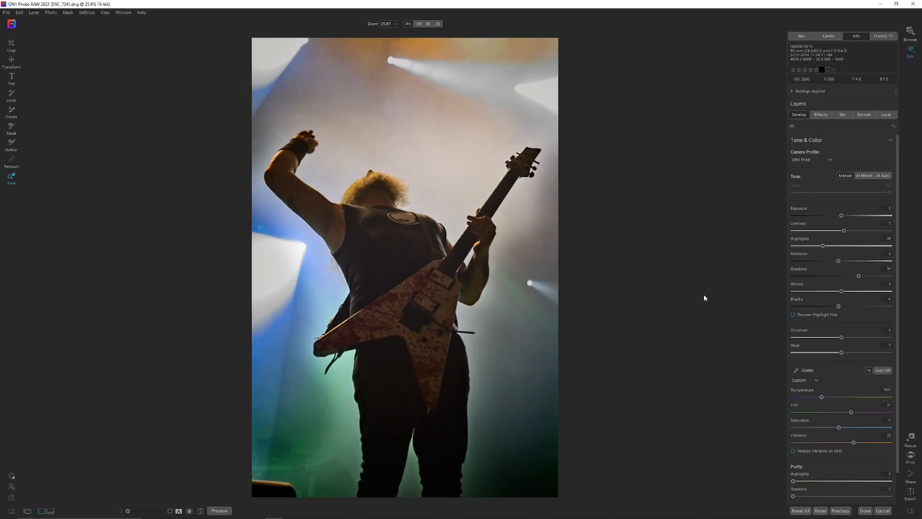
{"action": "key", "text": "j"}
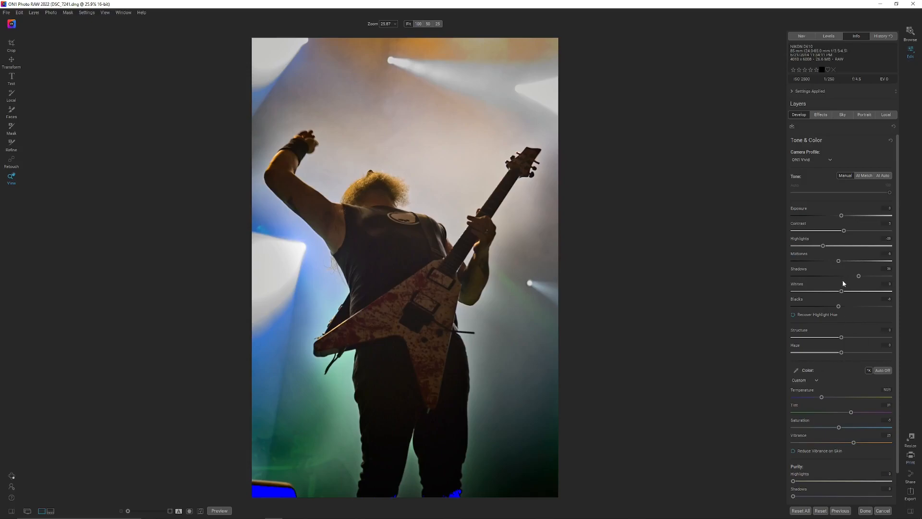
{"action": "left_click_drag", "start_coordinate": [838, 307], "coordinate": [836, 308]}
{"action": "left_click_drag", "start_coordinate": [835, 305], "coordinate": [833, 307]}
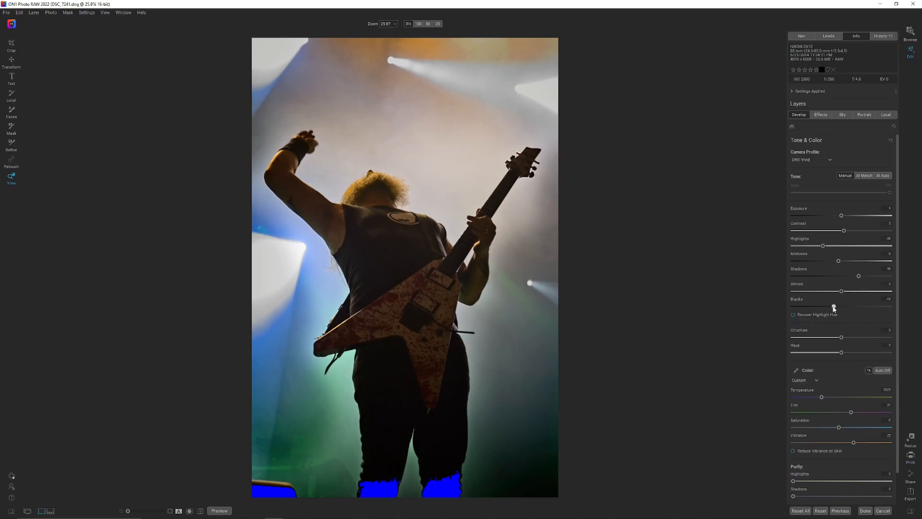
{"action": "left_click_drag", "start_coordinate": [833, 308], "coordinate": [833, 308]}
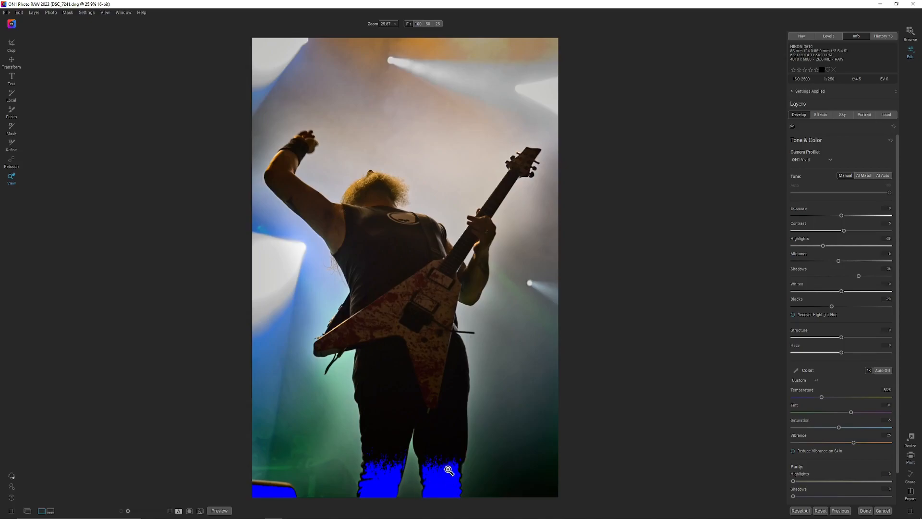
{"action": "key", "text": "j"}
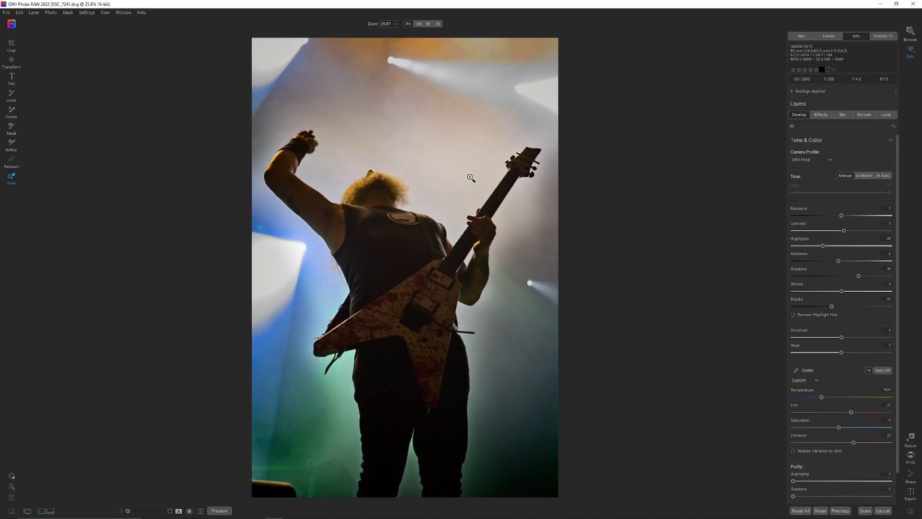
Turn off the Vignette filter and check the photo's shadow clipping without it
{"action": "left_click", "coordinate": [825, 116]}
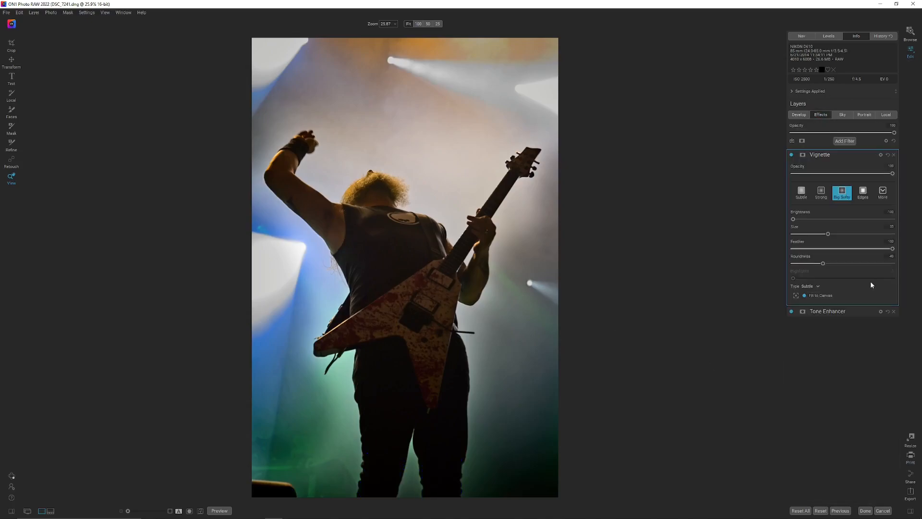
{"action": "left_click", "coordinate": [791, 154]}
{"action": "key", "text": "j"}
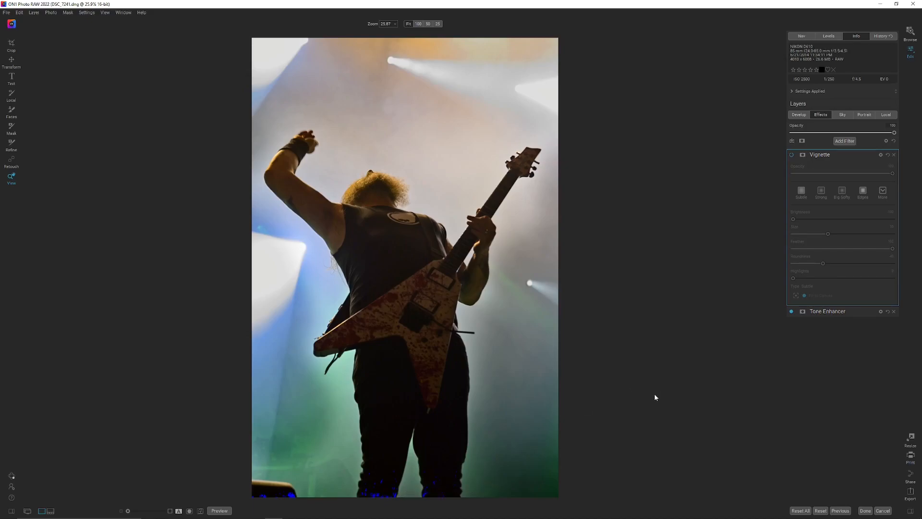
{"action": "key", "text": "j"}
{"action": "left_click", "coordinate": [800, 117]}
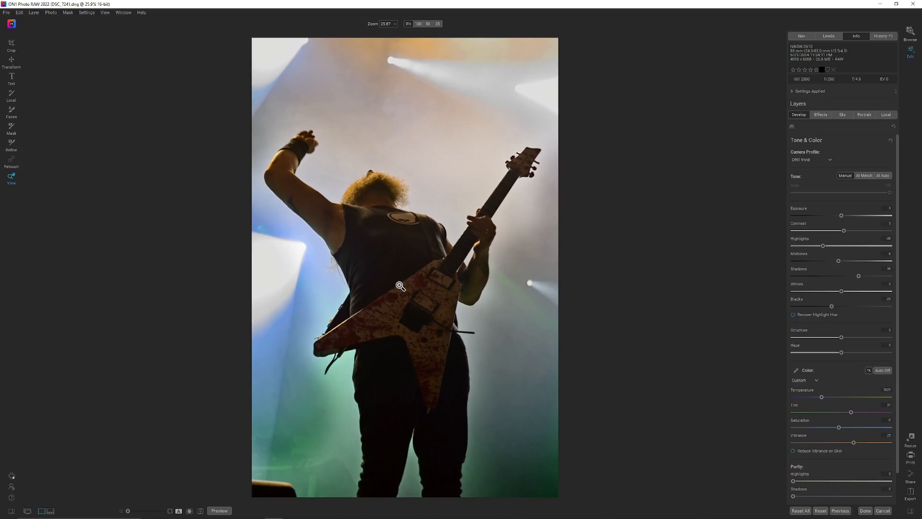
{"action": "key", "text": "j"}
{"action": "key", "text": "j"}
Inspect the guitarist's hair and shirt at 100% zoom and turn off the Tone Enhancer filter
{"action": "left_click", "coordinate": [398, 249]}
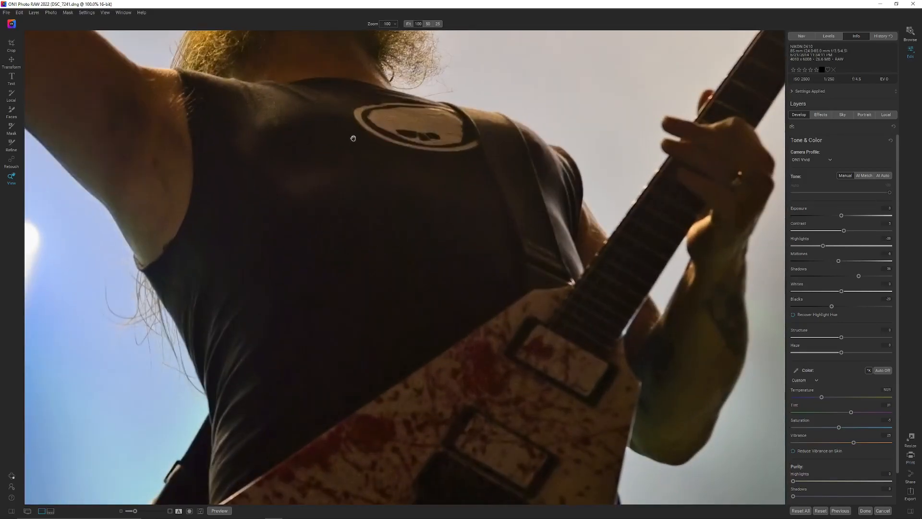
{"action": "left_click_drag", "start_coordinate": [352, 139], "coordinate": [382, 256]}
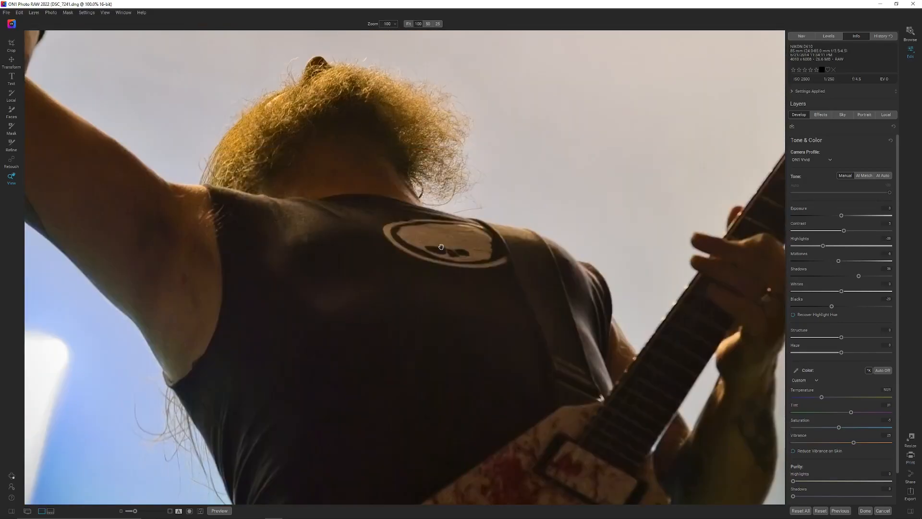
{"action": "left_click", "coordinate": [823, 116]}
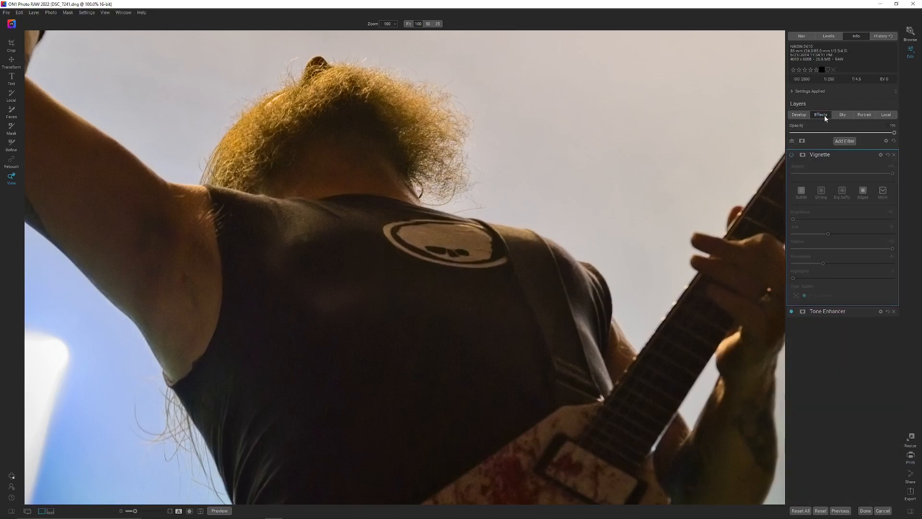
{"action": "left_click", "coordinate": [831, 315]}
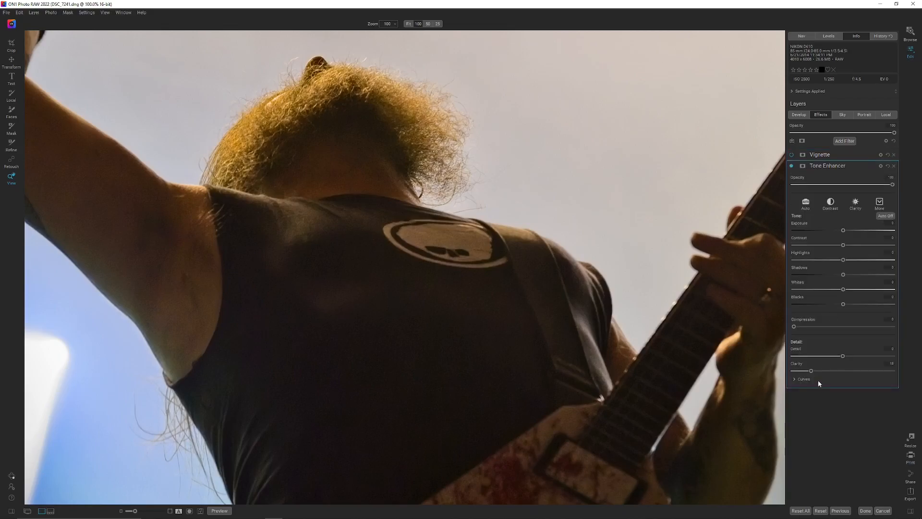
{"action": "left_click", "coordinate": [792, 166]}
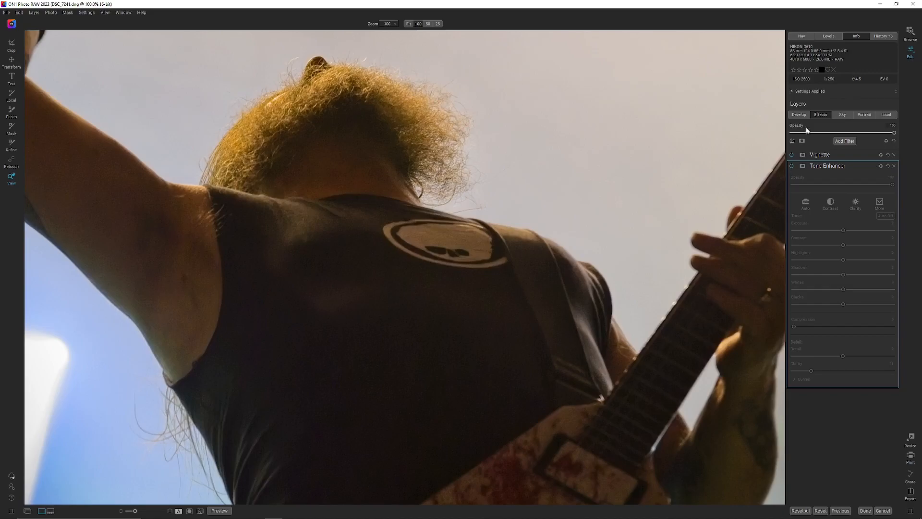
Unlock NoNoise AI, lower sharpening Amount to about 8 and Enhance Detail to about 11, and compare the result across the preview
{"action": "left_click", "coordinate": [794, 116]}
{"action": "scroll", "coordinate": [884, 330], "scroll_direction": "down", "scroll_amount": 2}
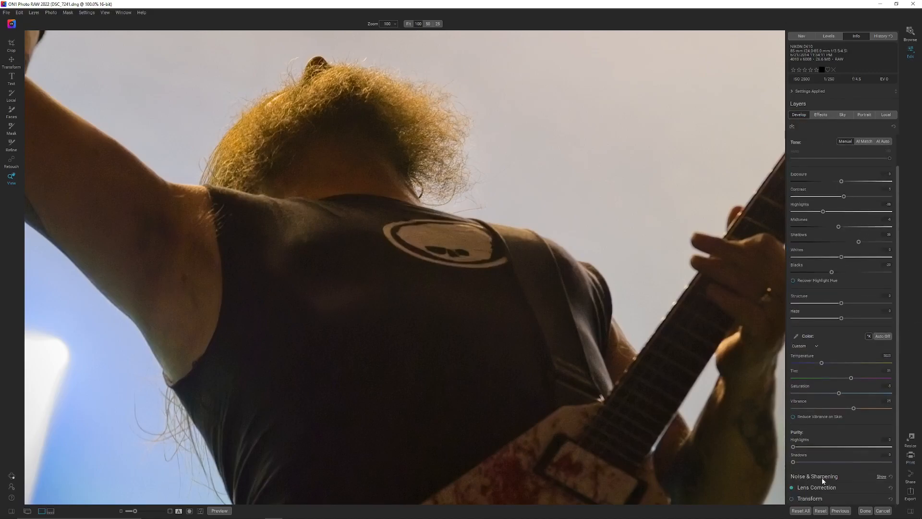
{"action": "left_click", "coordinate": [823, 478]}
{"action": "left_click", "coordinate": [879, 171]}
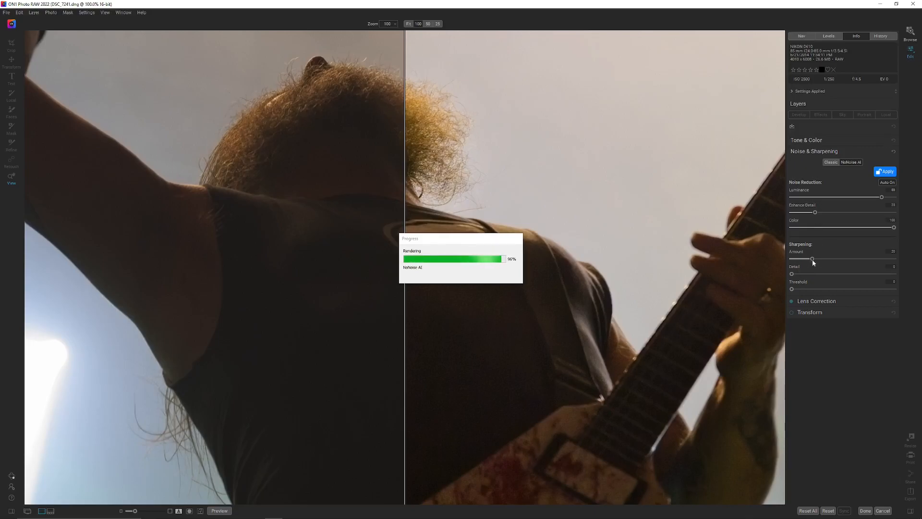
{"action": "left_click_drag", "start_coordinate": [809, 261], "coordinate": [804, 260]}
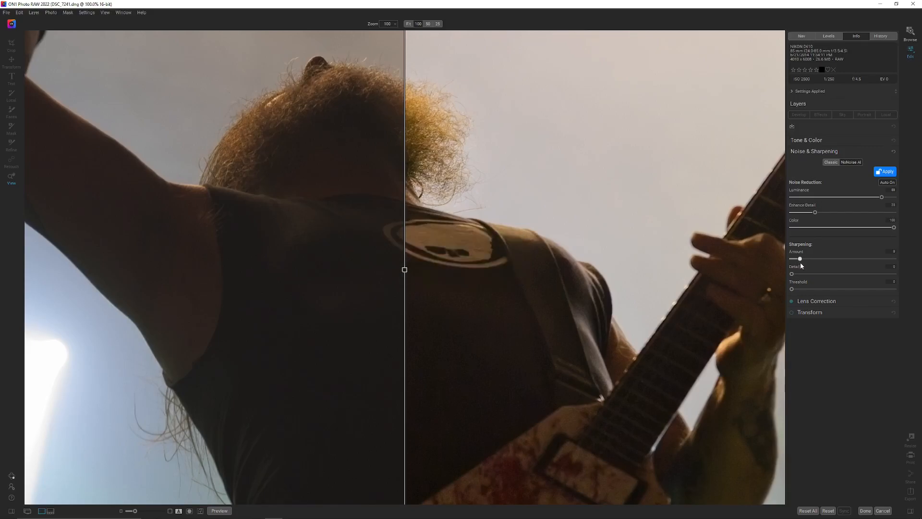
{"action": "left_click_drag", "start_coordinate": [815, 212], "coordinate": [809, 213]}
{"action": "left_click_drag", "start_coordinate": [405, 269], "coordinate": [73, 272]}
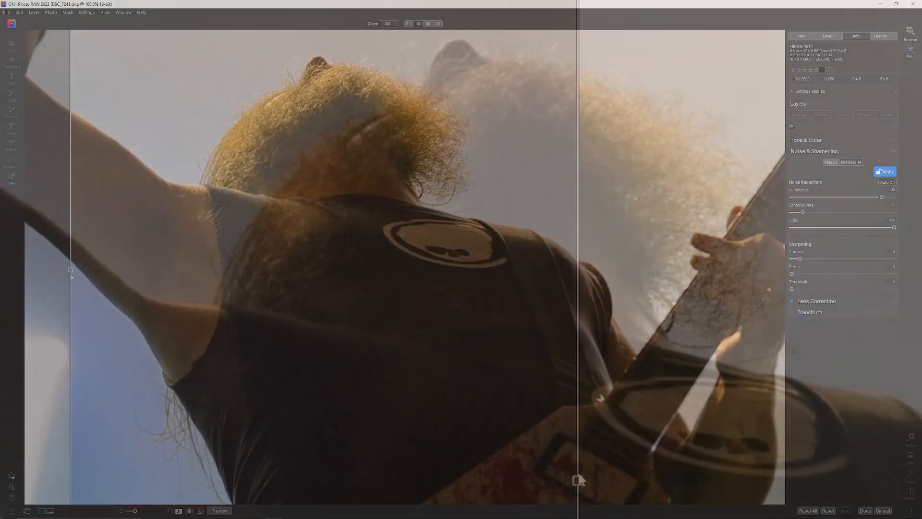
{"action": "left_click_drag", "start_coordinate": [620, 486], "coordinate": [10, 485]}
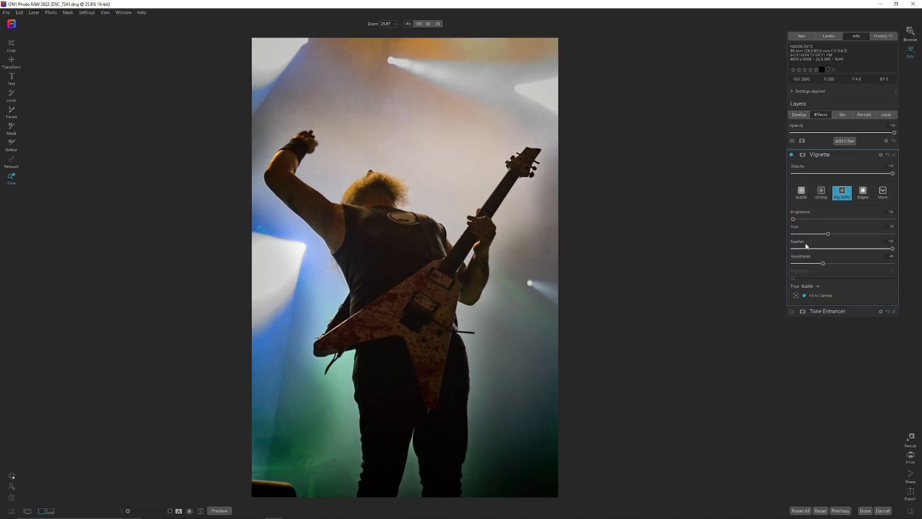
Recentre the vignette lower on the guitarist with Feather temporarily at 0, and set the Feather to about 76
{"action": "left_click_drag", "start_coordinate": [794, 249], "coordinate": [786, 252]}
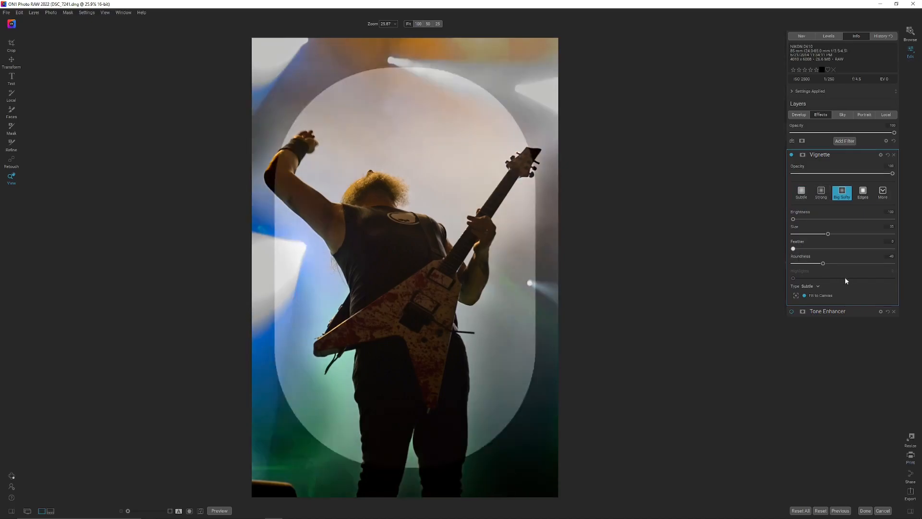
{"action": "left_click", "coordinate": [796, 296]}
{"action": "left_click", "coordinate": [403, 301]}
{"action": "left_click_drag", "start_coordinate": [404, 301], "coordinate": [382, 312]}
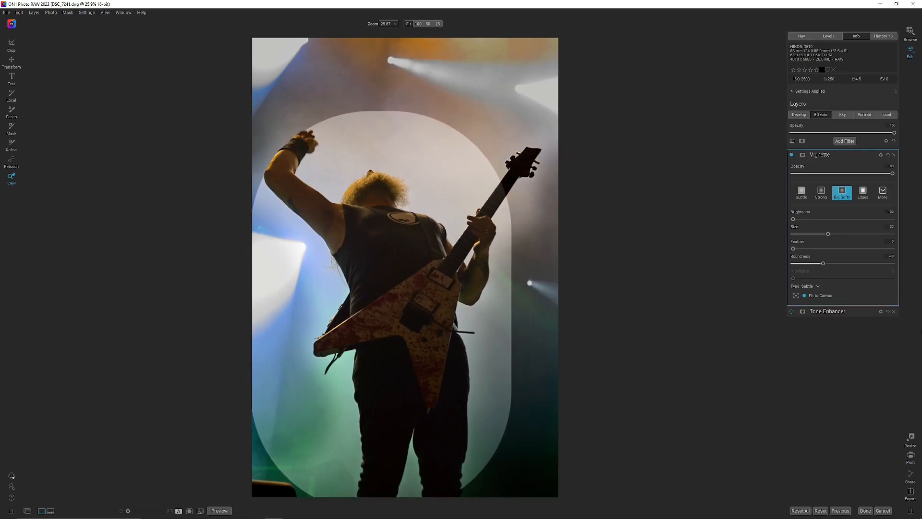
{"action": "left_click_drag", "start_coordinate": [825, 248], "coordinate": [869, 255]}
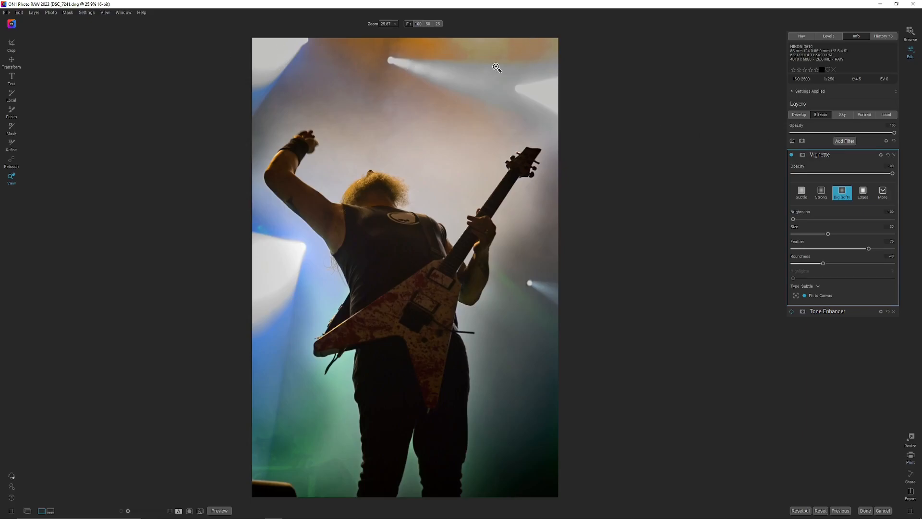
Check the photo's histogram and its highlight and shadow clipping
{"action": "left_click", "coordinate": [829, 35]}
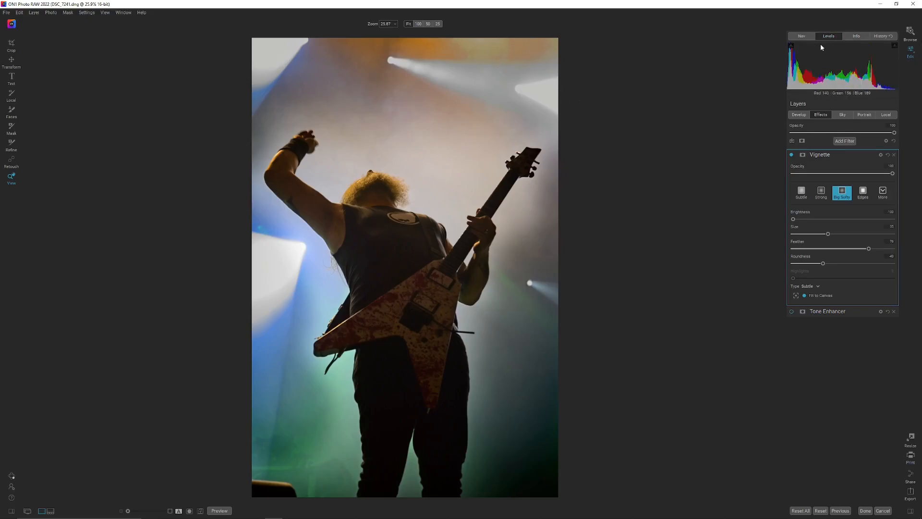
{"action": "left_click", "coordinate": [894, 46]}
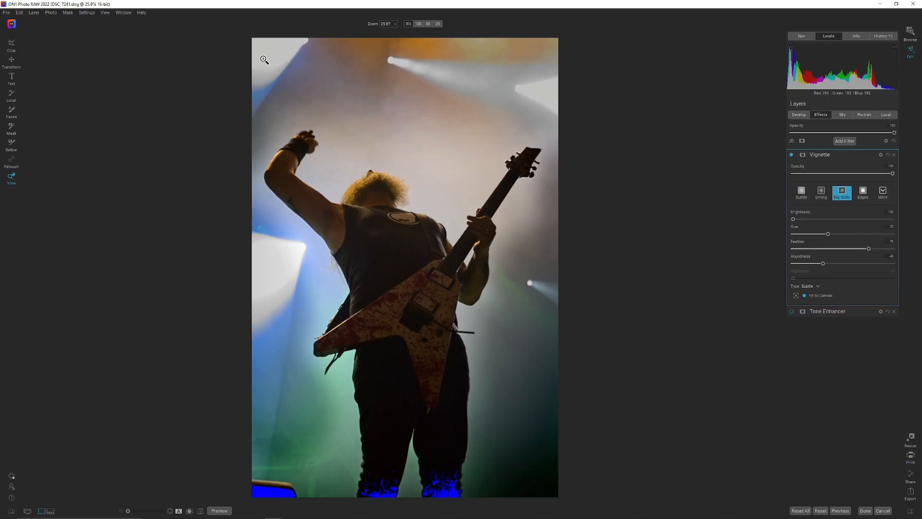
{"action": "left_click", "coordinate": [895, 46]}
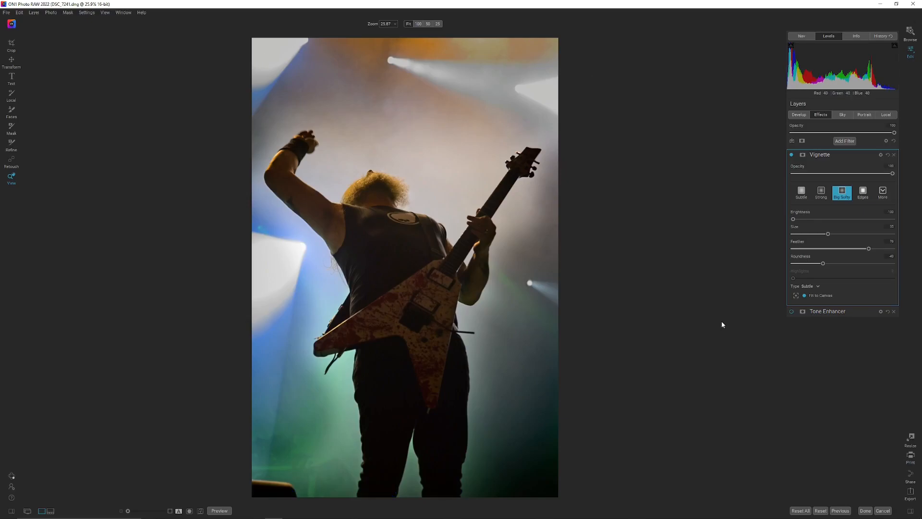